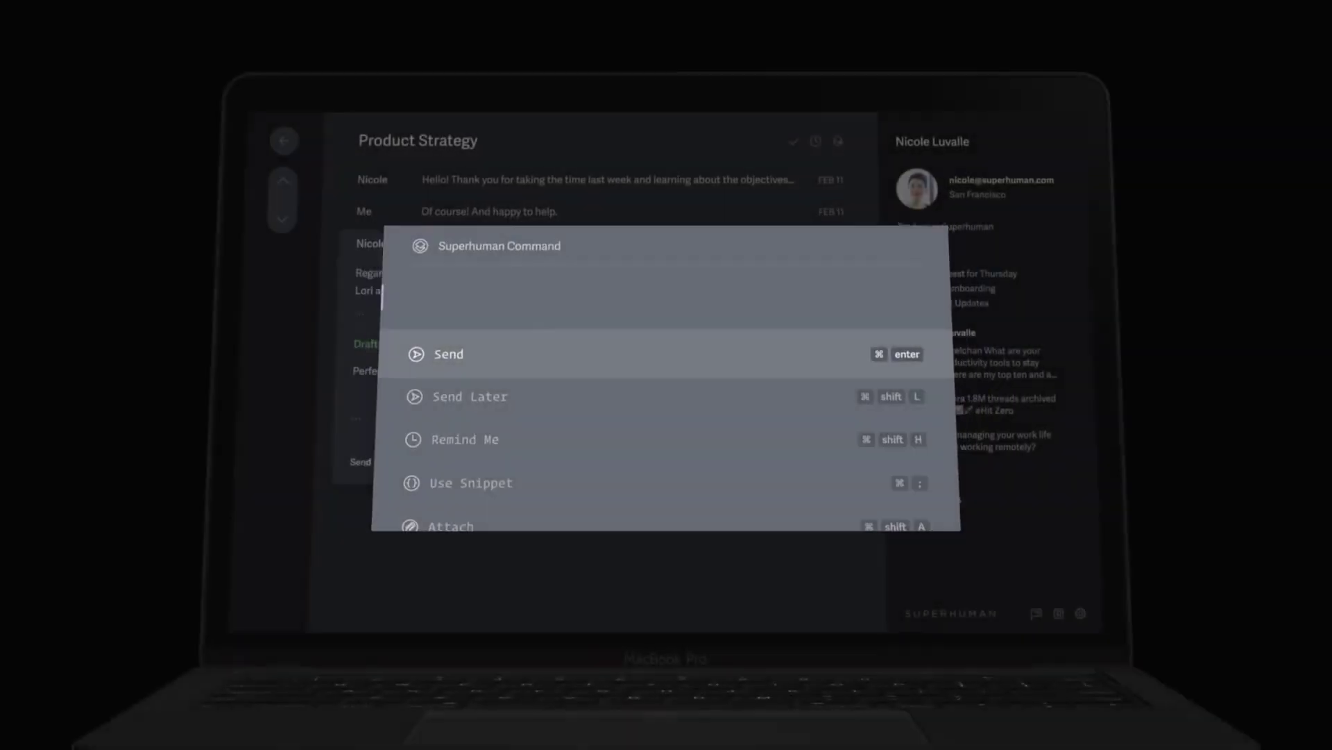
# Step: Schedule the Product Strategy reply with Send Later for 9am Tokyo time (Friday 7:00PM local)
pyautogui.write('send')
pyautogui.write(' later')
pyautogui.press('Return')
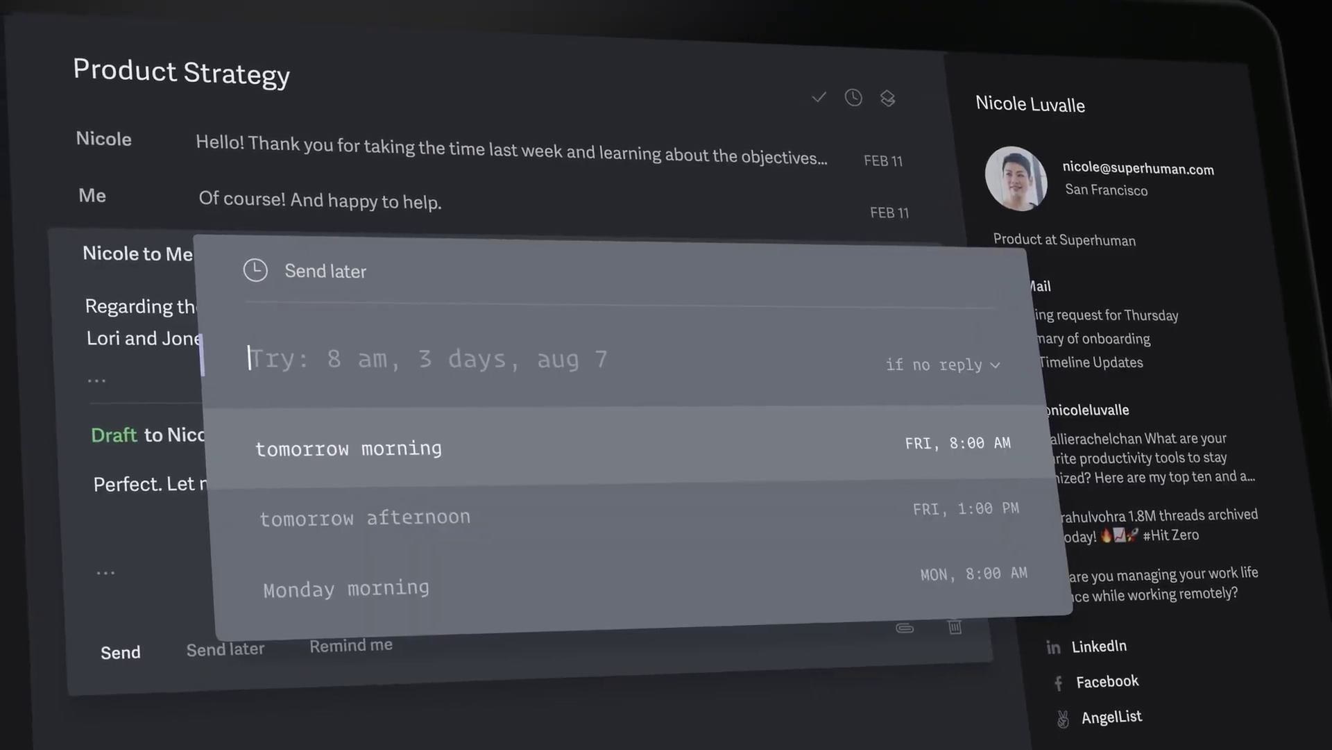
pyautogui.write('9am tokyo')
pyautogui.press('Return')
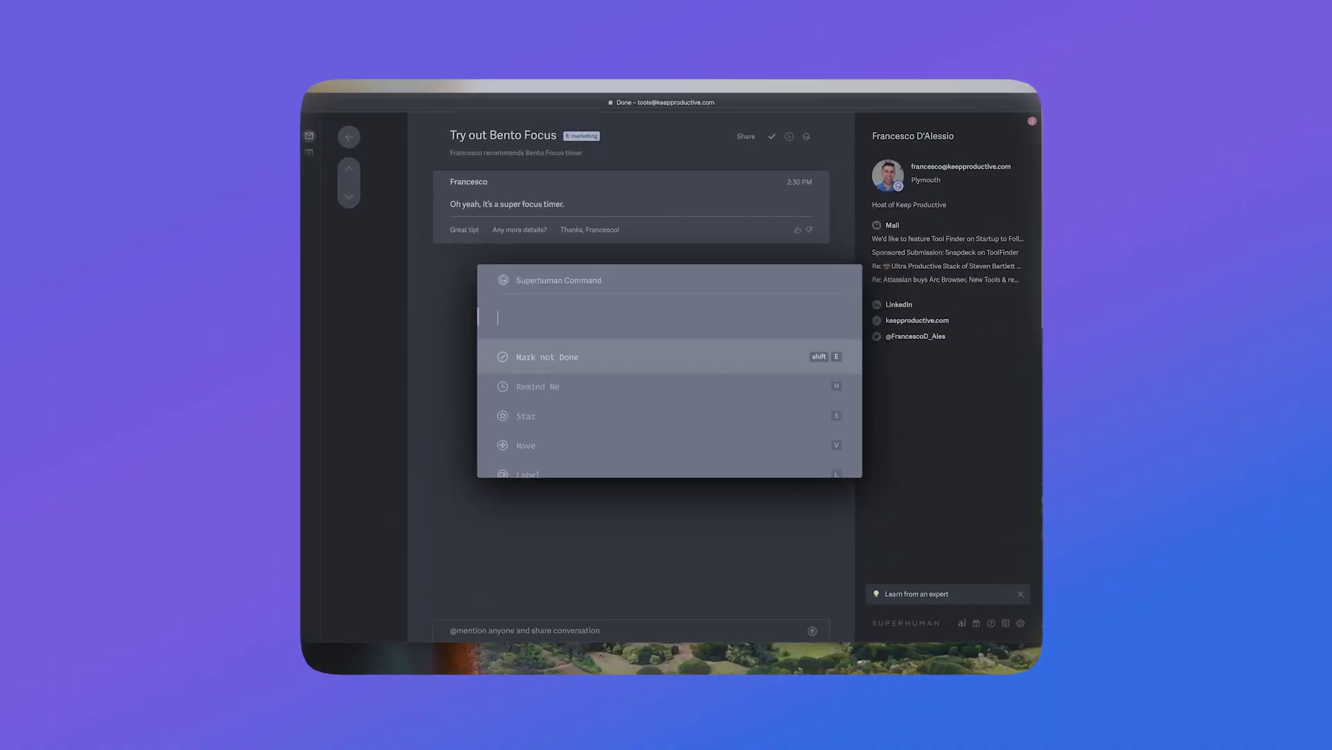
pyautogui.press('Down')
pyautogui.press('Down')
pyautogui.press('Down')
pyautogui.press('Down')
pyautogui.press('Down')
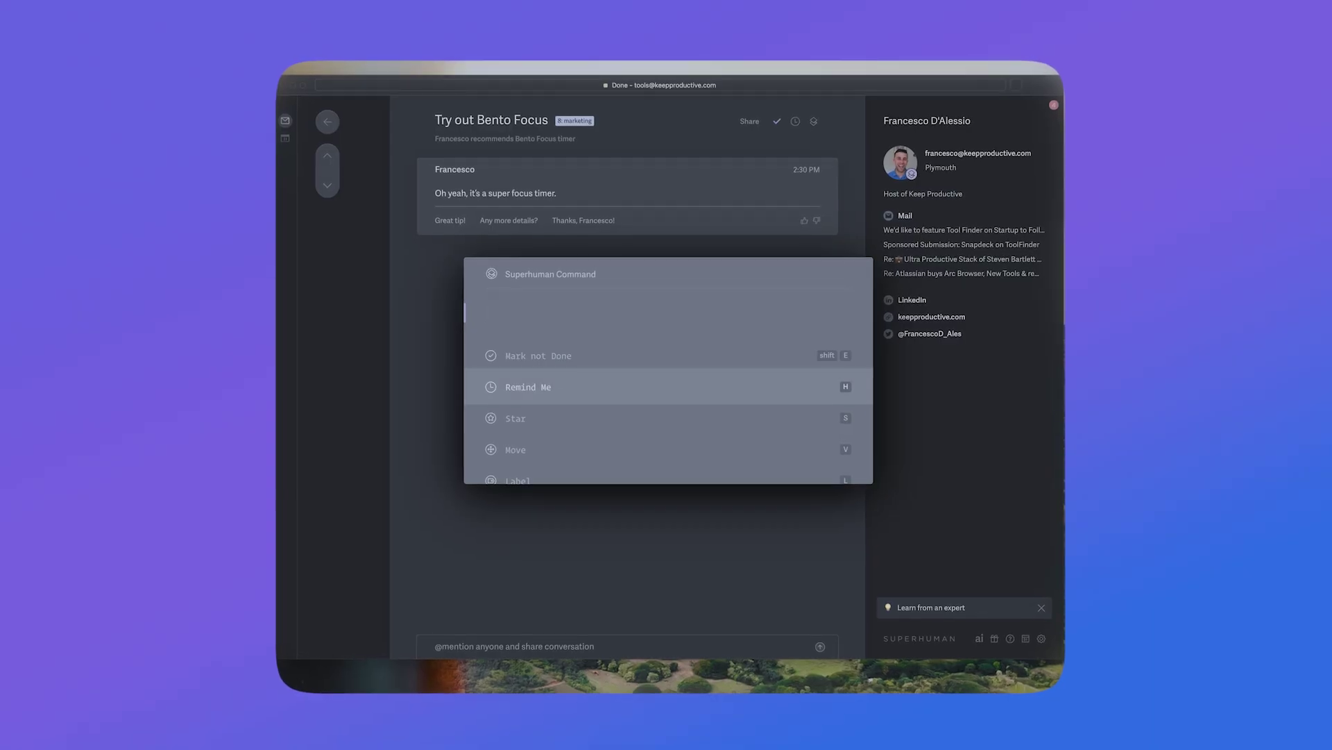
pyautogui.press('Up')
pyautogui.press('Up')
pyautogui.press('Up')
pyautogui.press('Up')
pyautogui.press('Up')
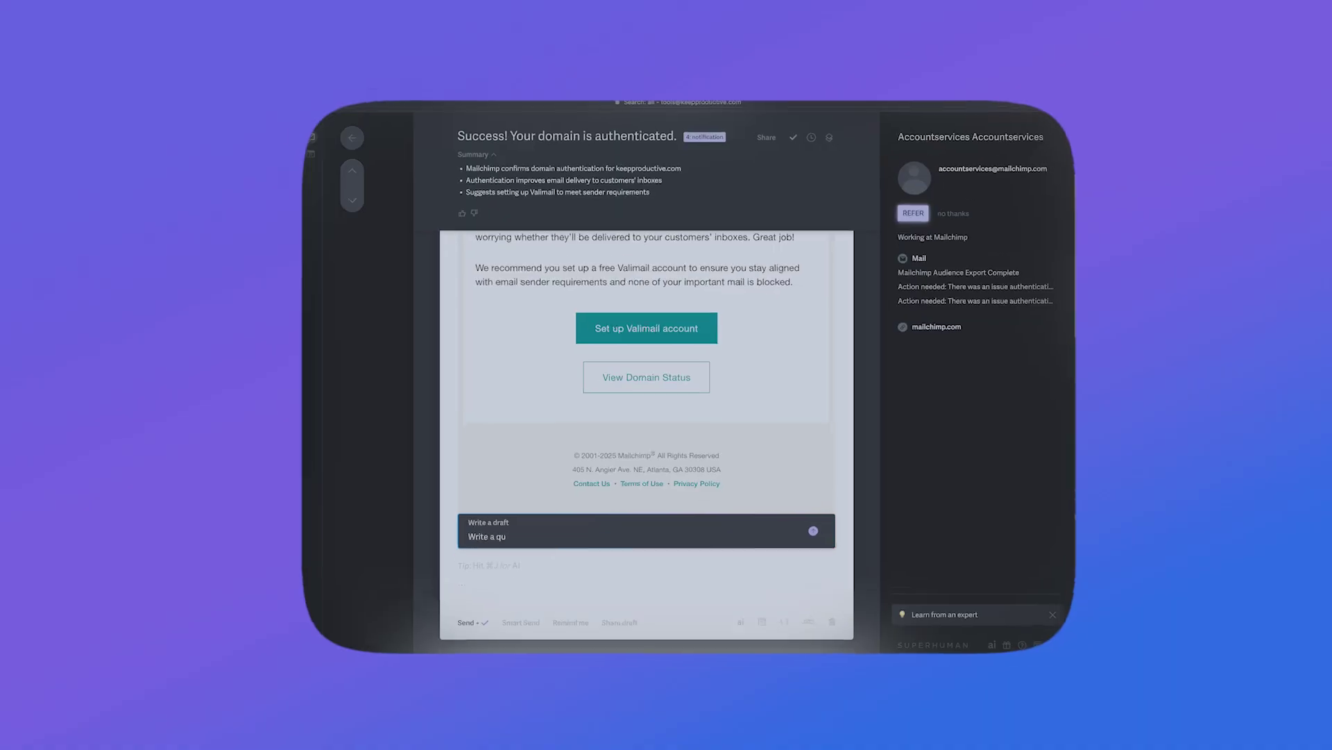
# Step: Generate an AI reply to Mailchimp from the prompt 'quick email saying yay, super job', then bring up reminder options
pyautogui.write('uick email saying yay, super job')
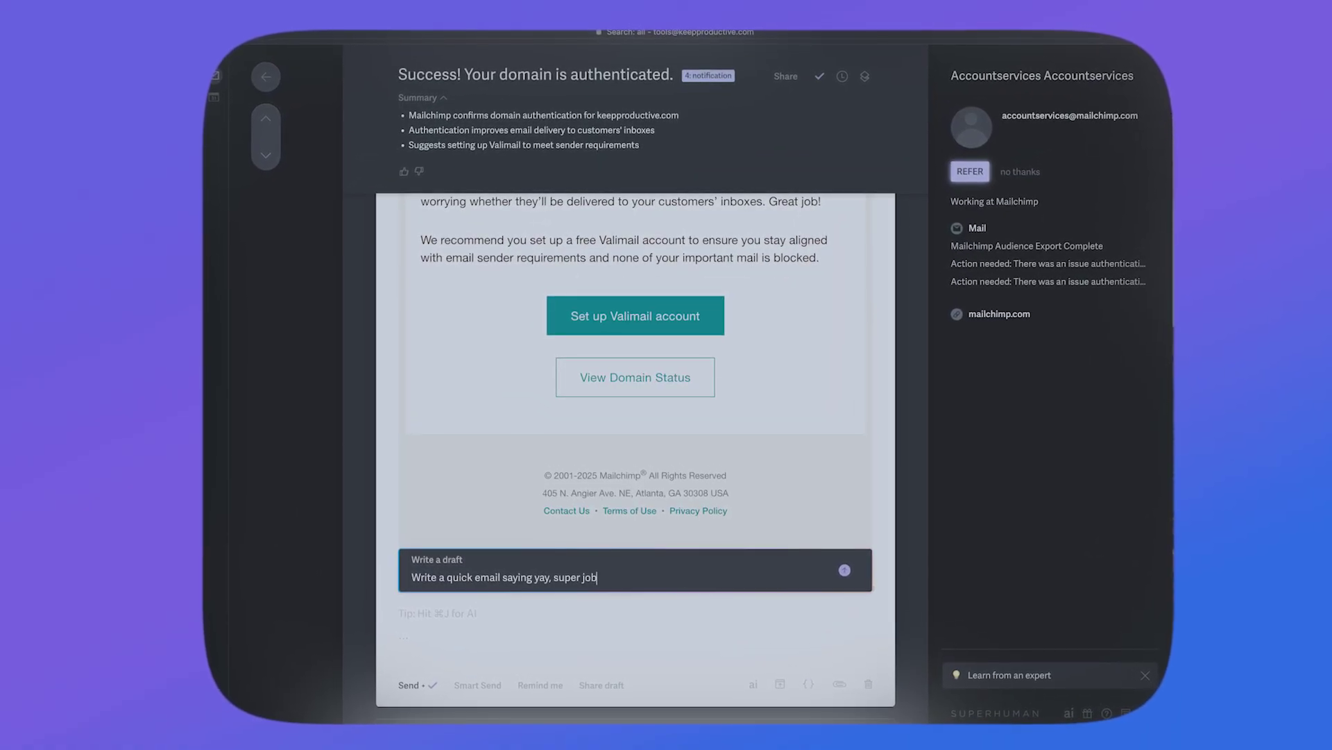
pyautogui.press('Return')
pyautogui.press('Return')
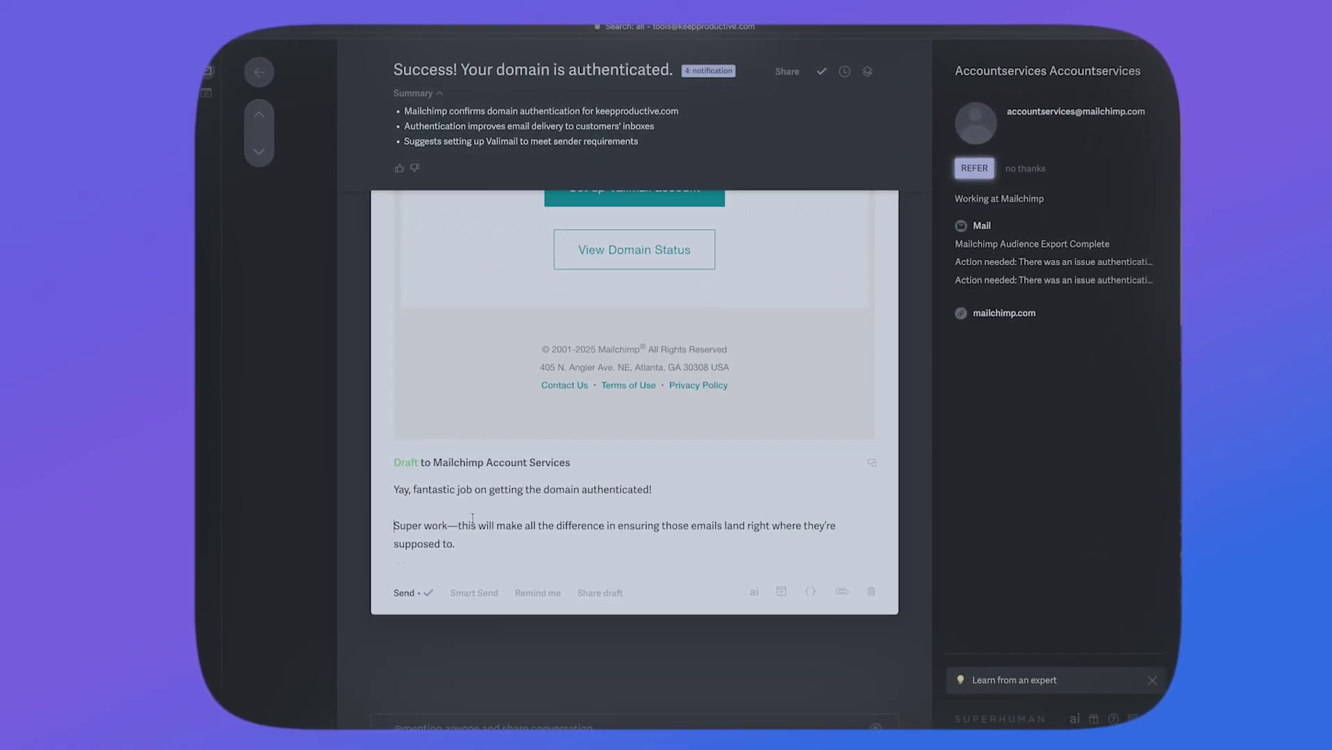
pyautogui.press('Escape')
pyautogui.press('h')
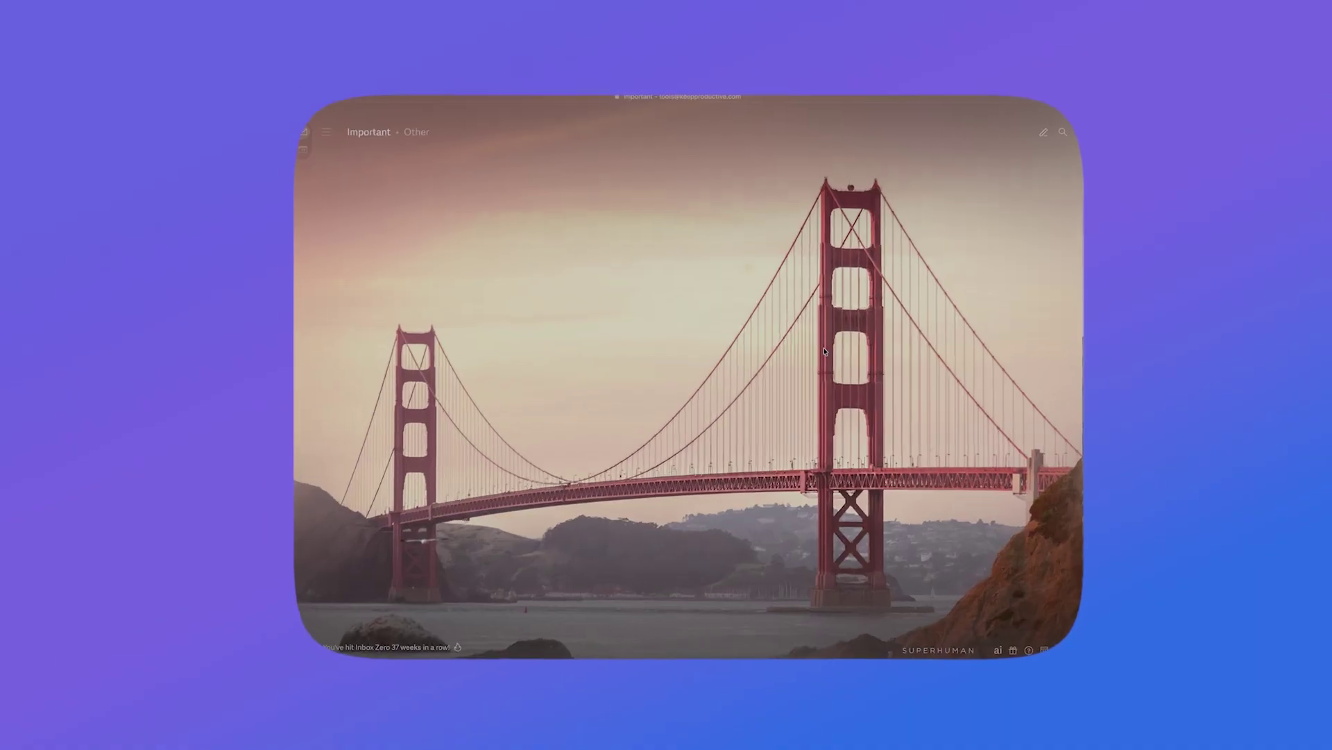
pyautogui.press('super+k')
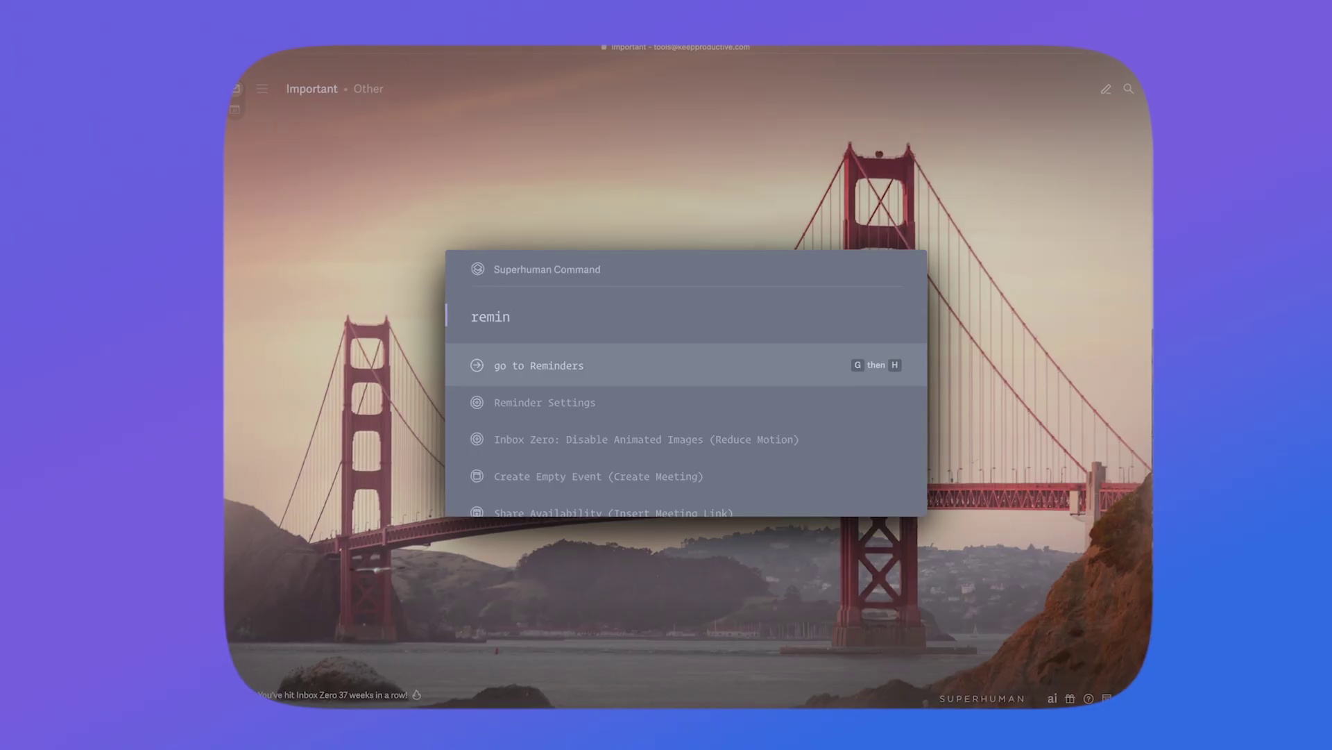
# Step: Search the command palette for 'auto rem' and open Reminder Settings
pyautogui.press('Down')
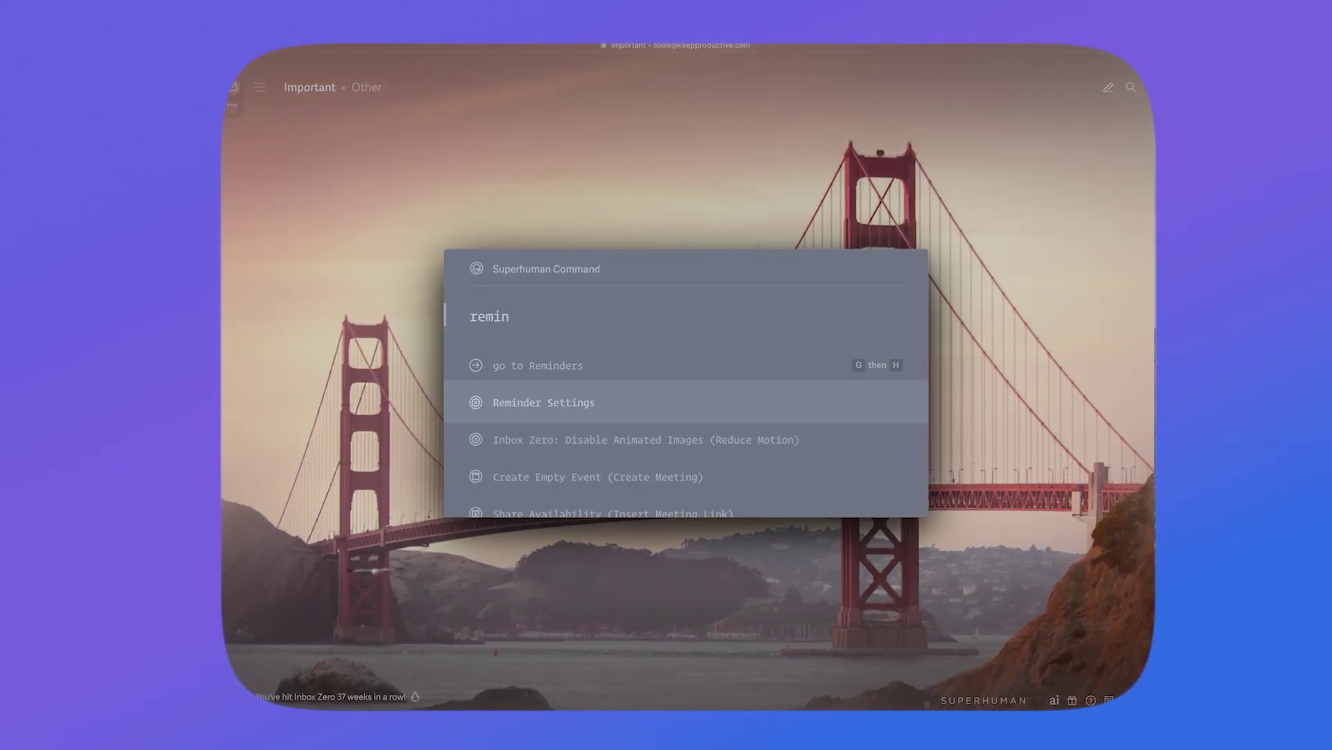
pyautogui.write('aut')
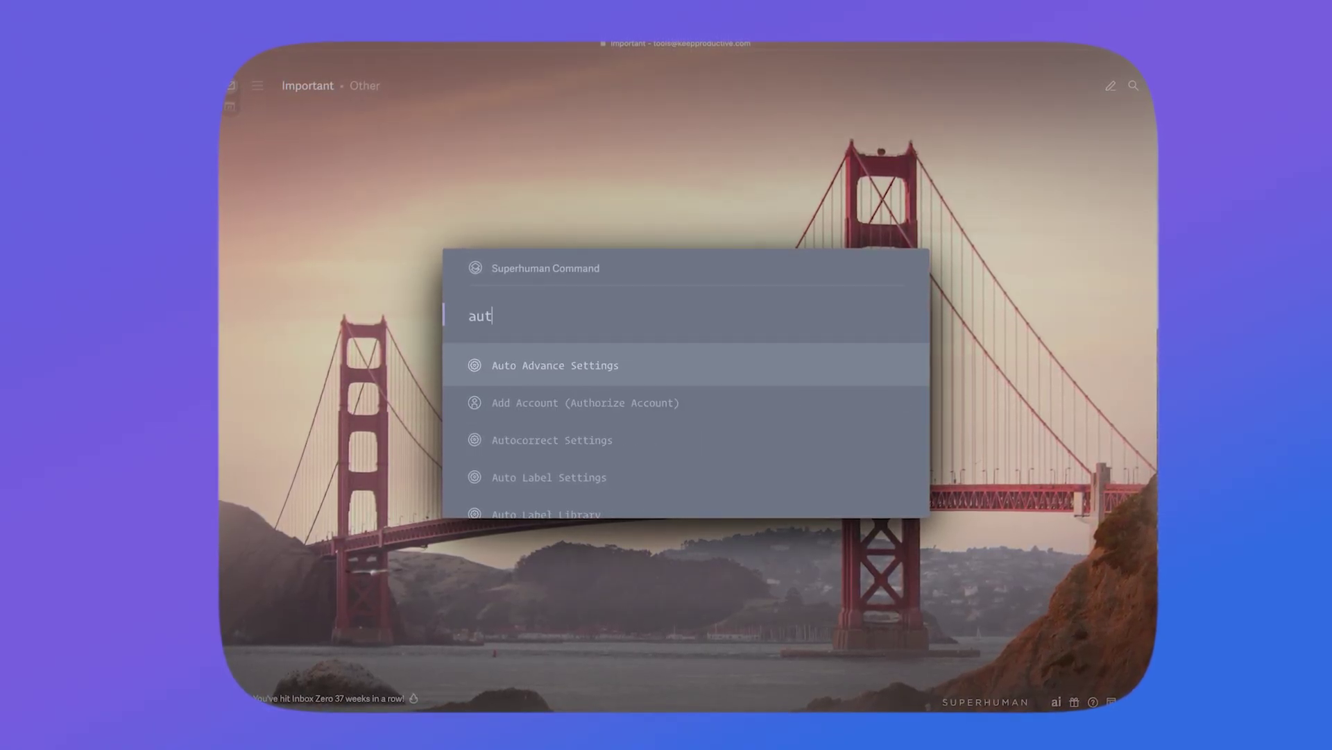
pyautogui.write('o rem')
pyautogui.press('Return')
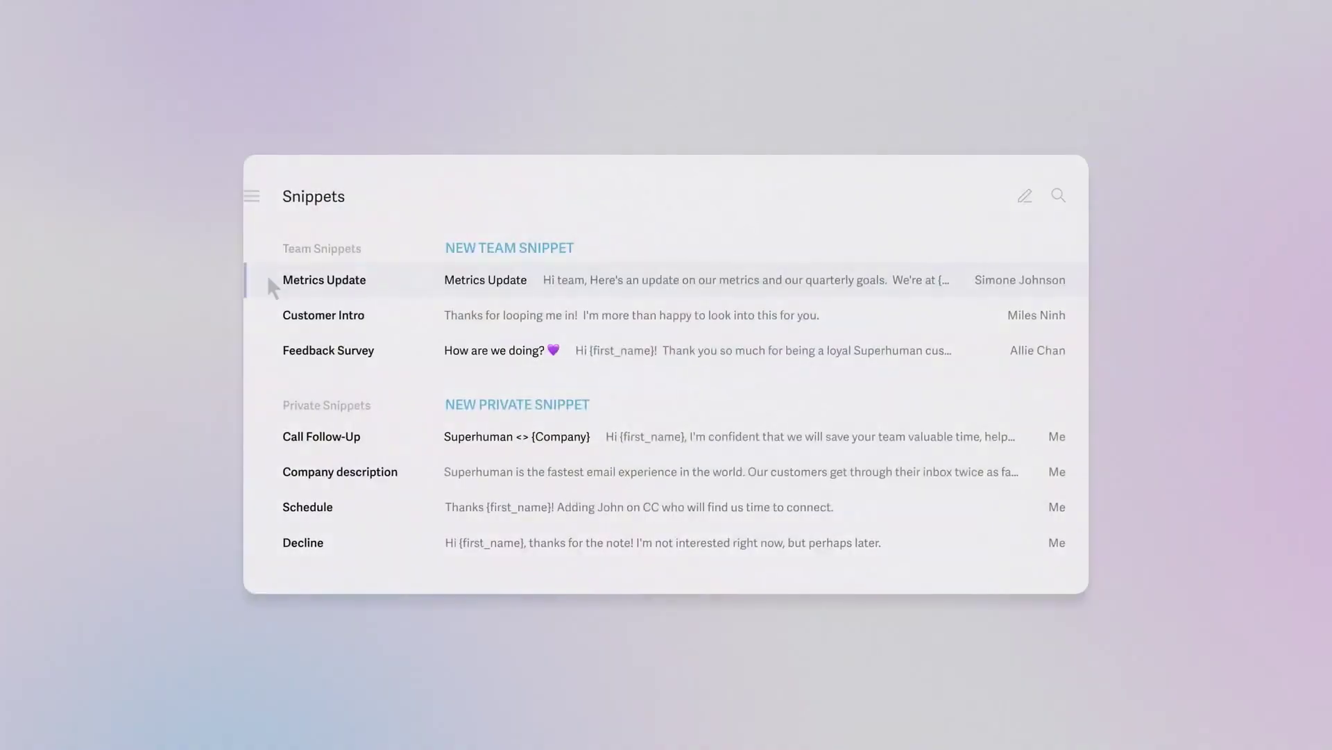
# Step: Open the Call Follow-Up private snippet to read its full text
pyautogui.click(272, 439)
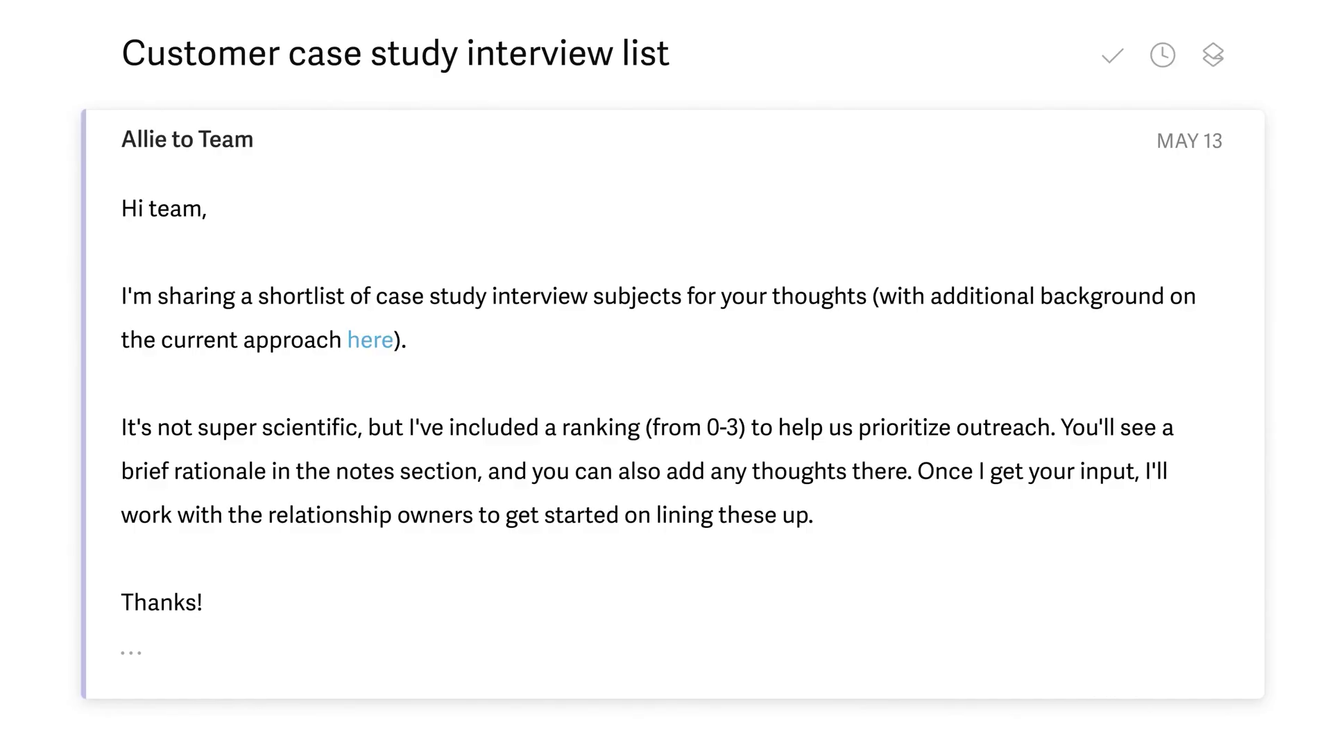
# Step: Advance from the customer case study email to the Spec Review Requested conversation
pyautogui.press('j')
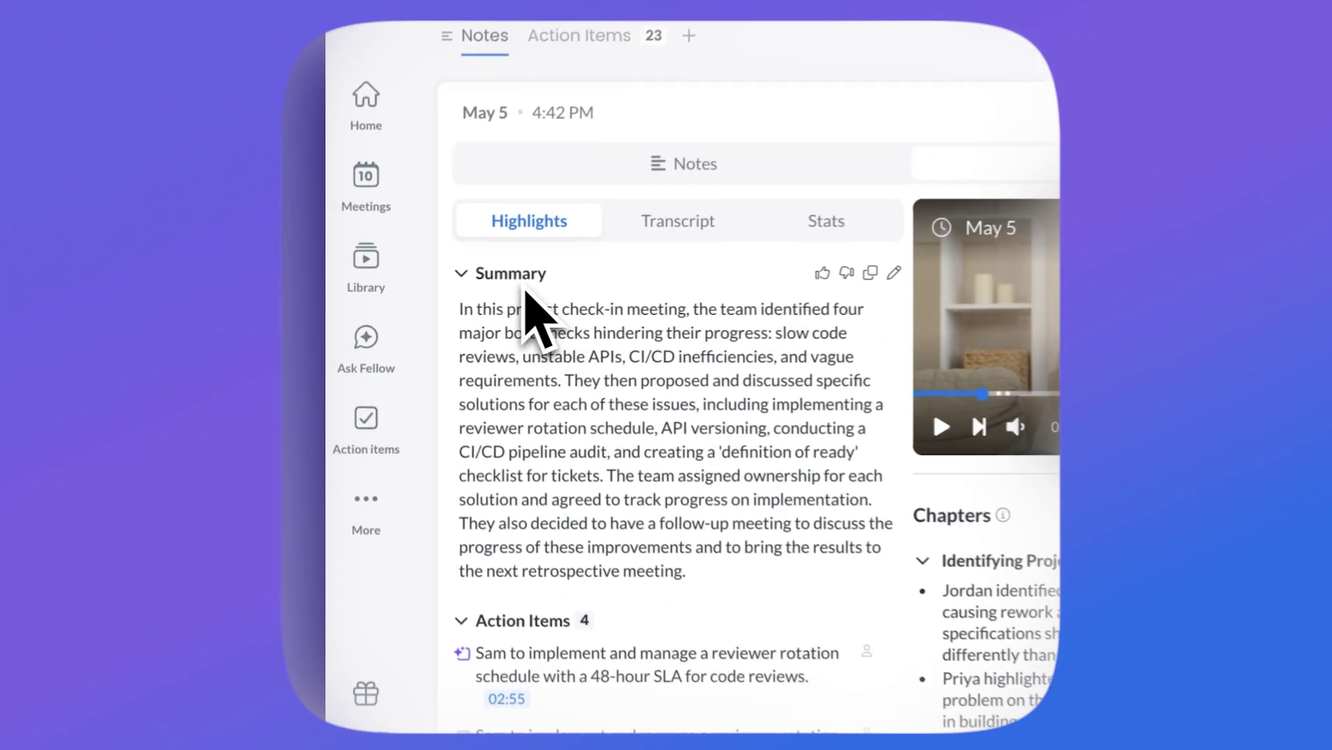
# Step: Collapse the Summary and Action Items, then play the Slack-thread decision's recording from 03:09
pyautogui.moveTo(569, 381); pyautogui.dragTo(694, 476)
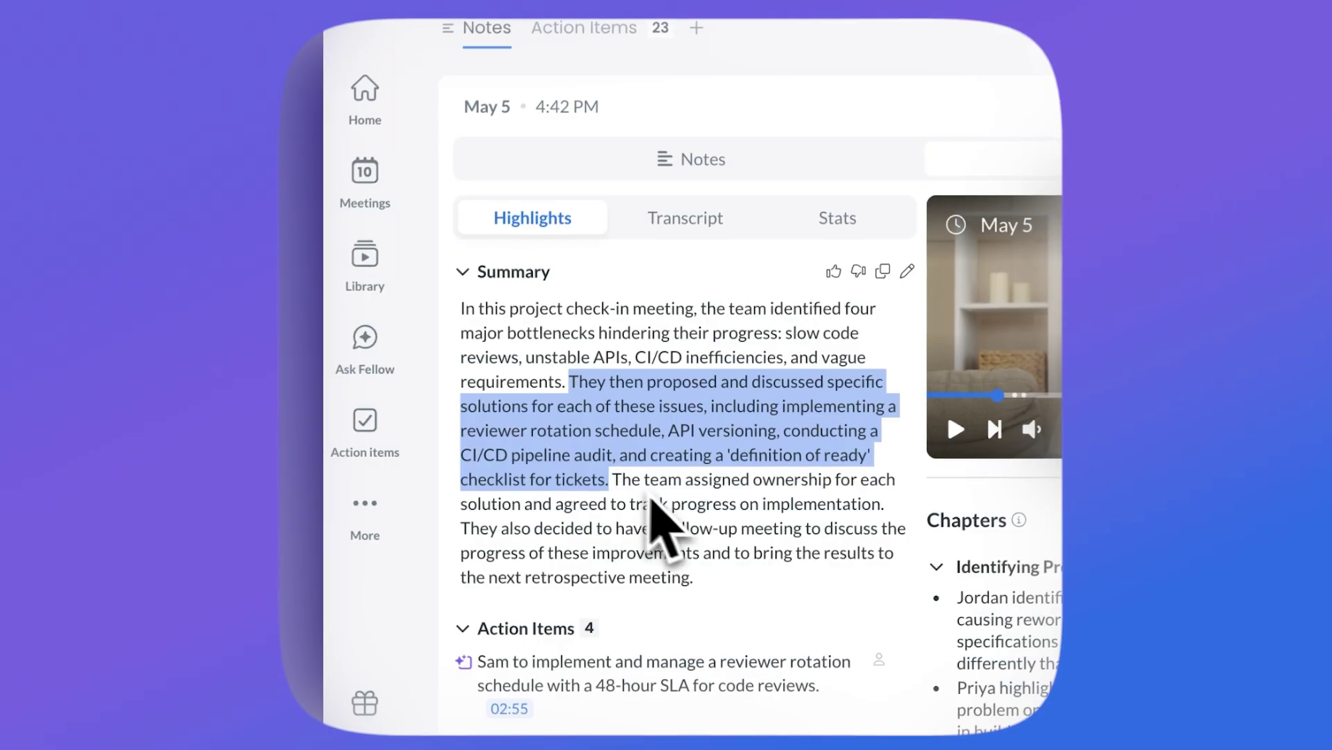
pyautogui.click(675, 425)
pyautogui.click(465, 272)
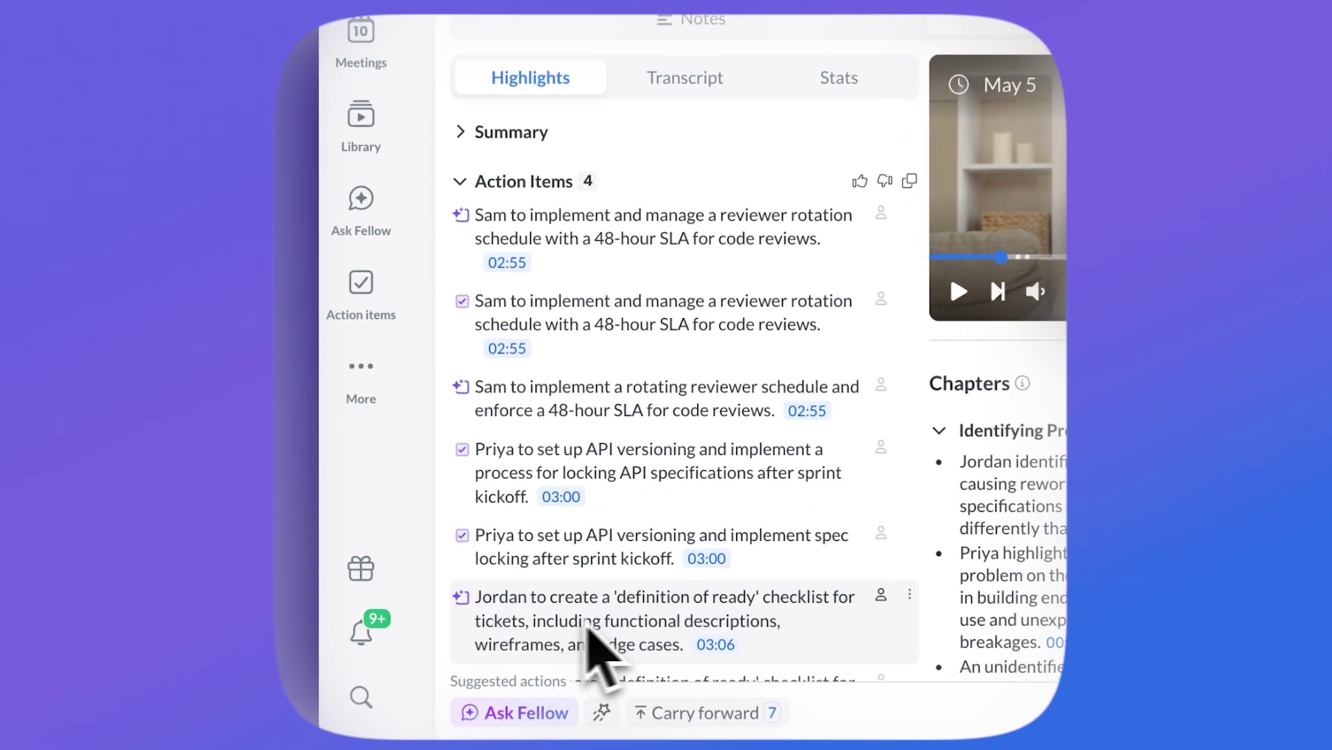
pyautogui.click(462, 181)
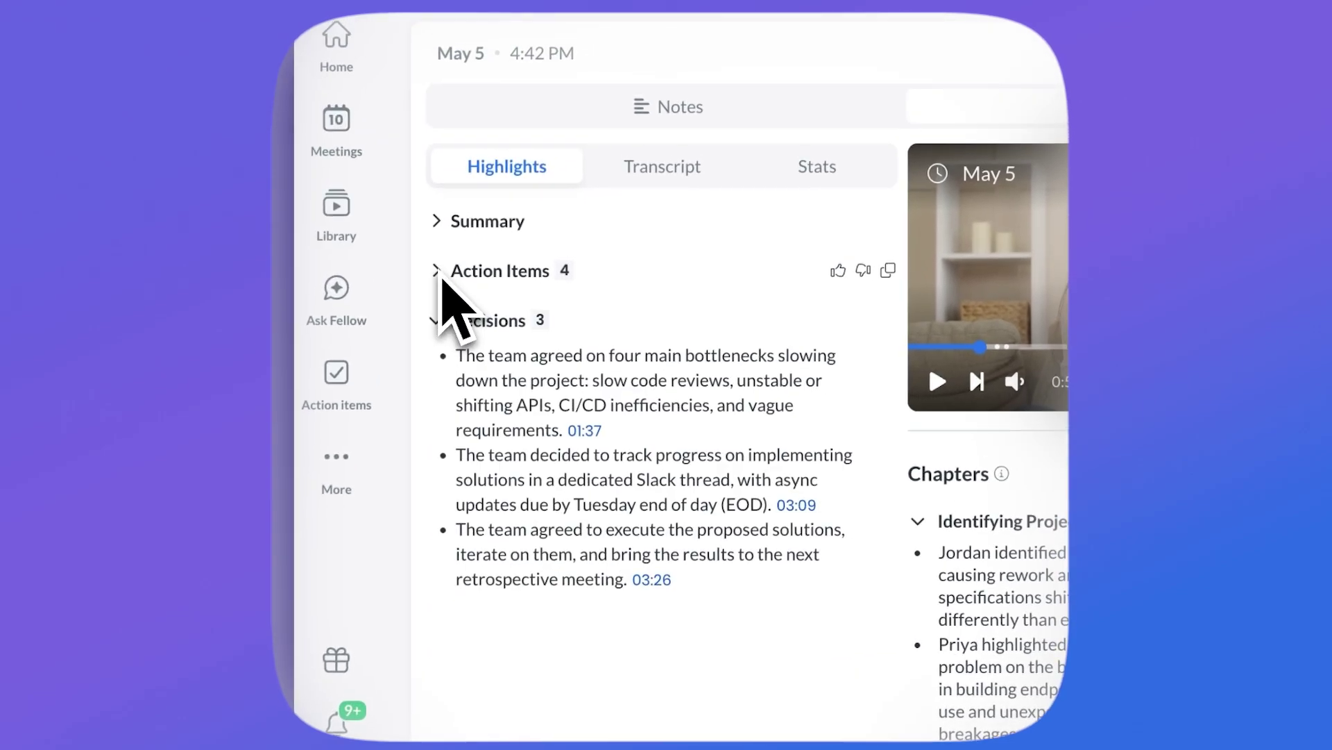
pyautogui.click(883, 461)
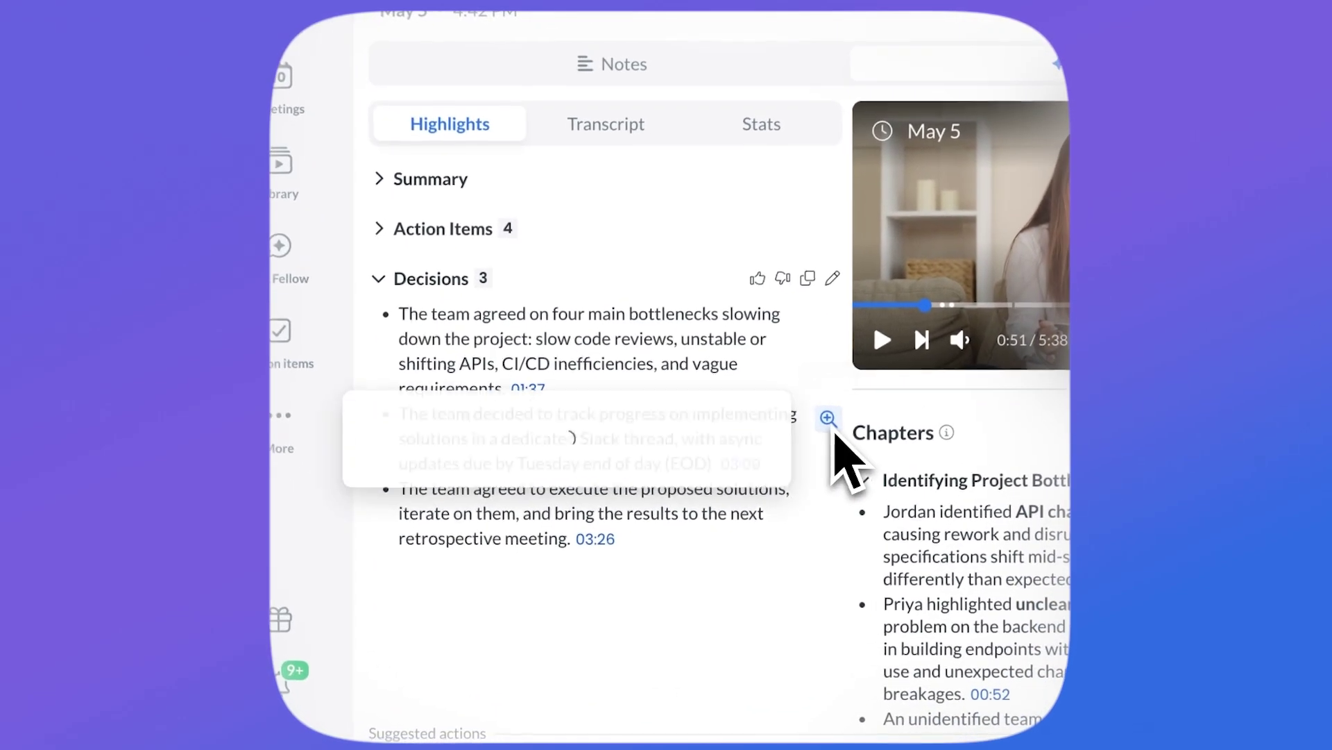
pyautogui.click(387, 354)
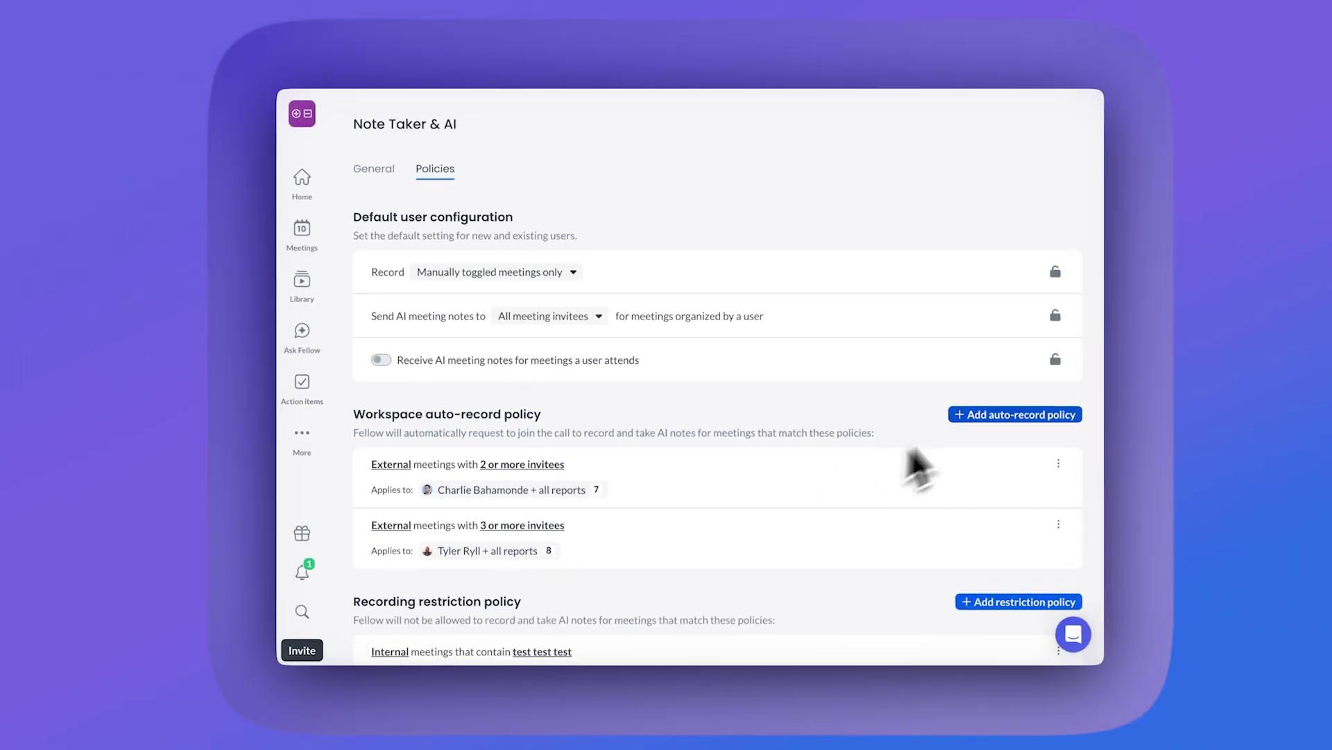
# Step: Add a workspace-wide auto-record policy and disable public note access and cross-workspace collaboration
pyautogui.click(990, 418)
pyautogui.click(637, 375)
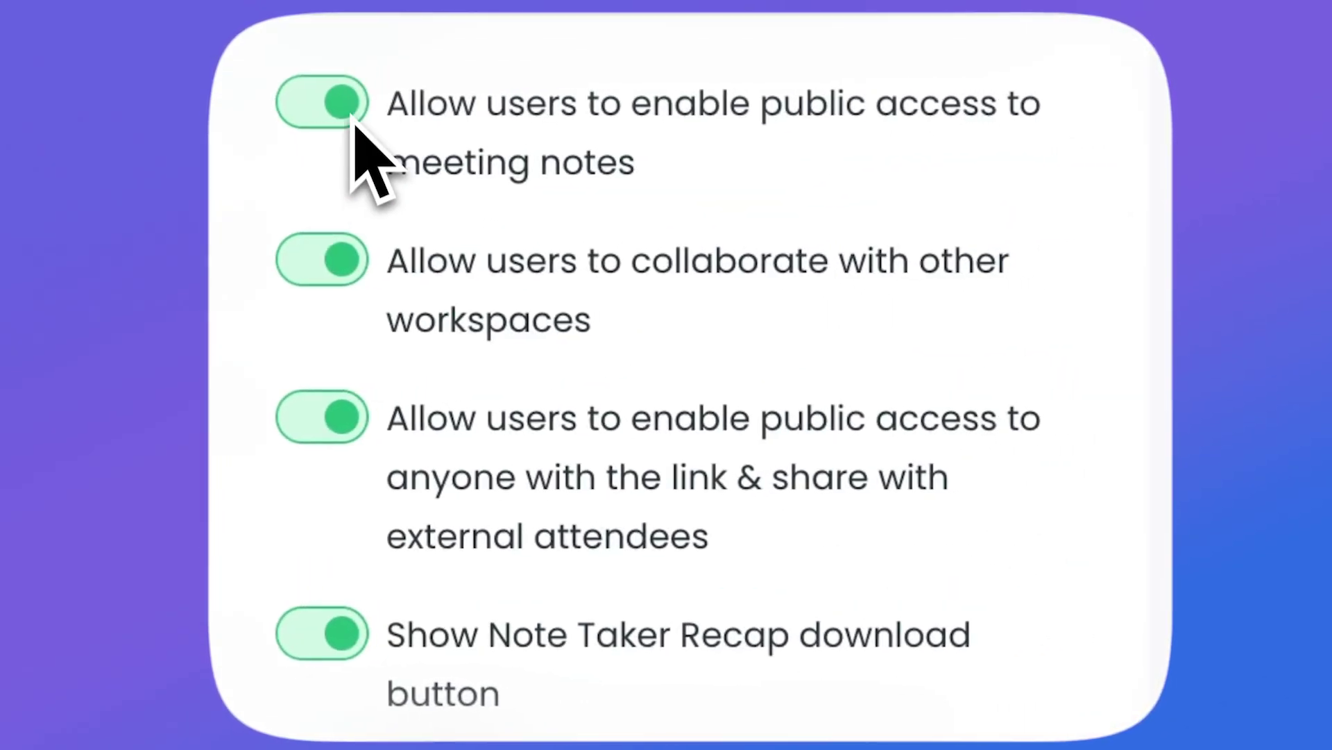
pyautogui.click(347, 115)
pyautogui.click(337, 260)
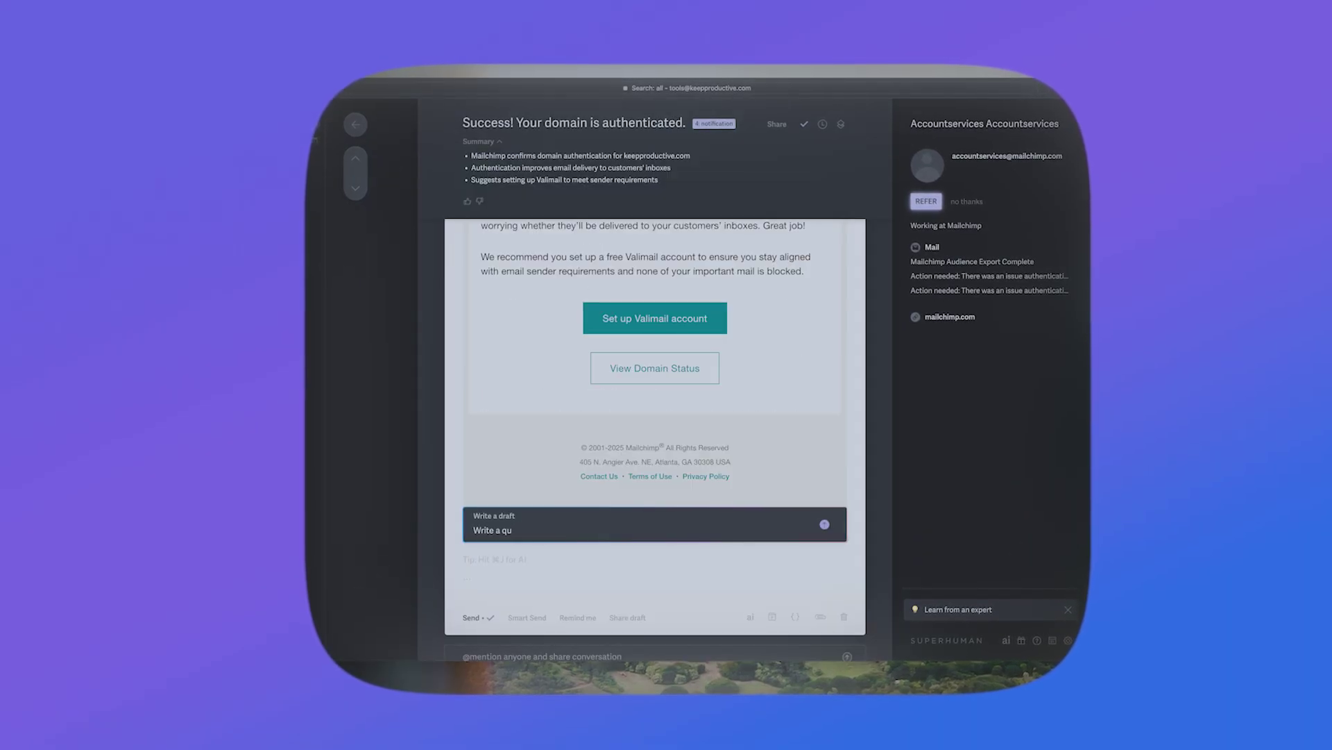
# Step: Generate and accept an AI website-launch draft crediting a teammate, then begin typing 'Acme will buy Superhuman for'
pyautogui.write('ick email sa')
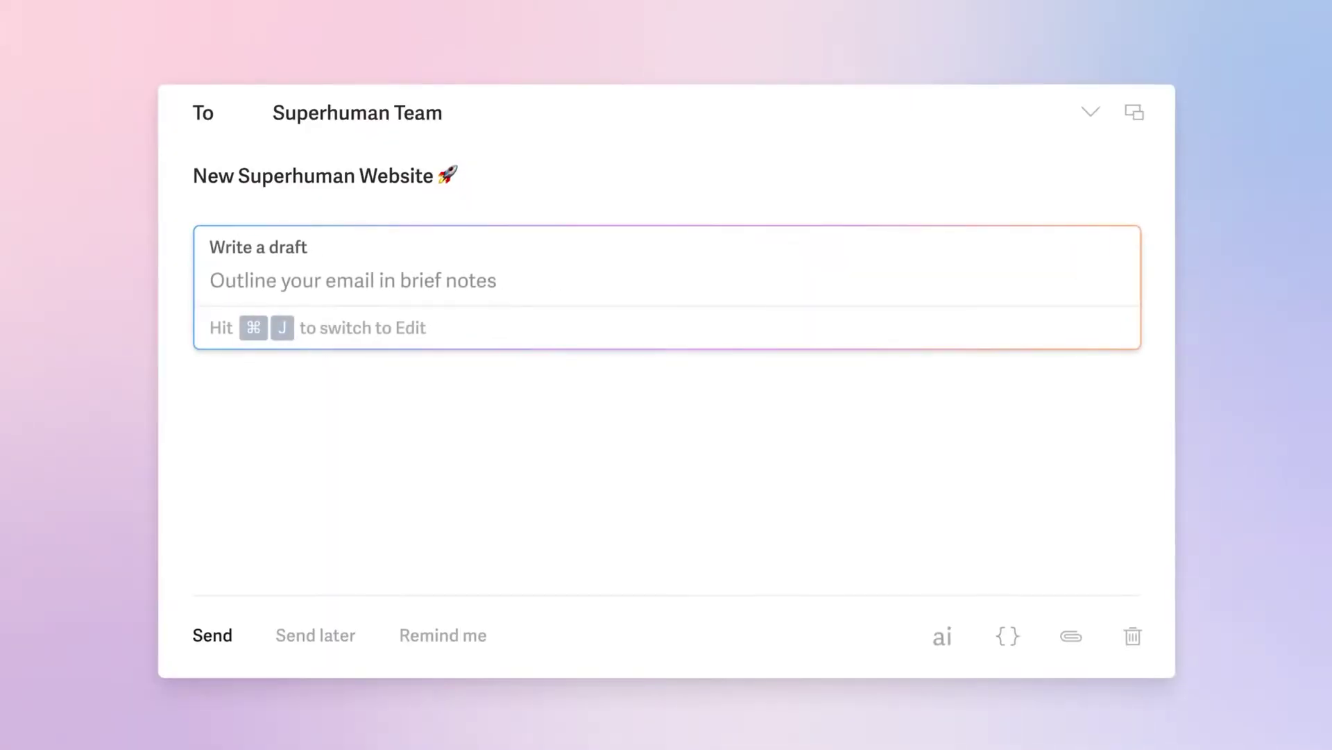
pyautogui.write('website')
pyautogui.hotkey('shift', 'Return')
pyautogui.write('callout brittany for a beautiful design')
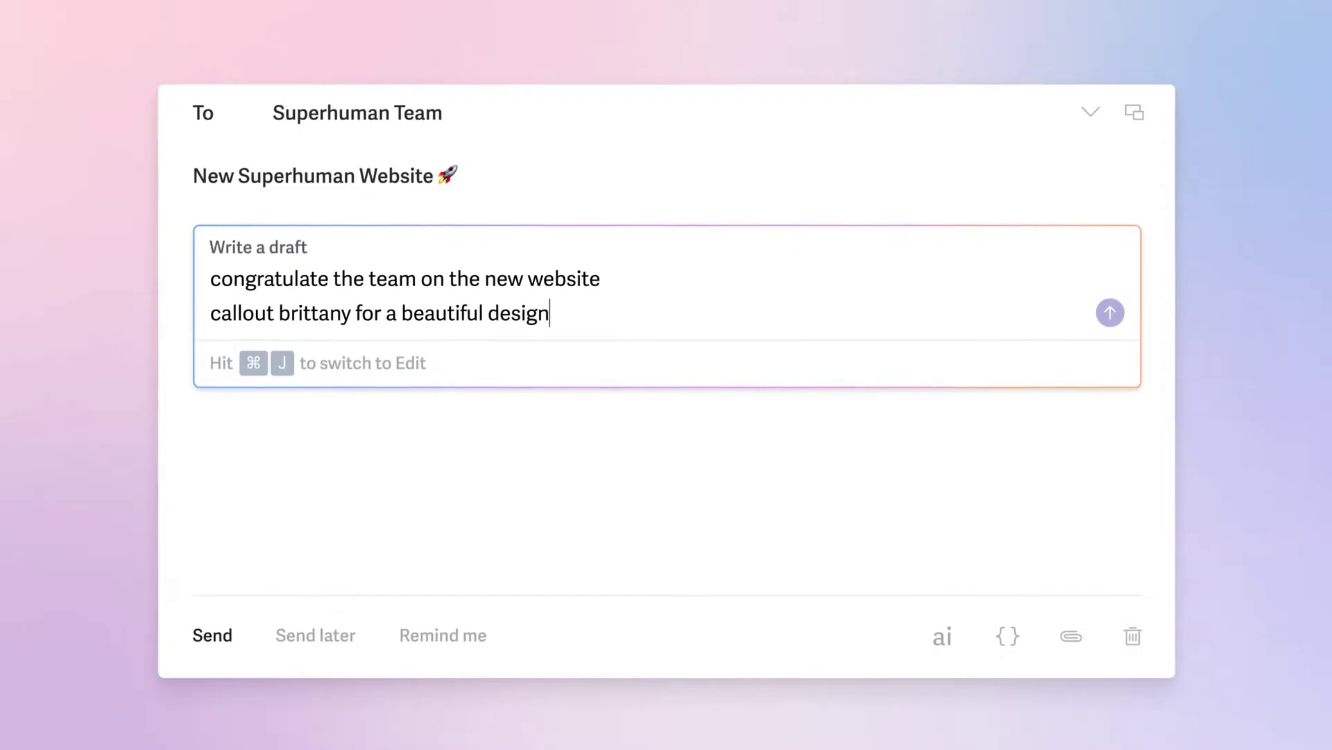
pyautogui.press('Return')
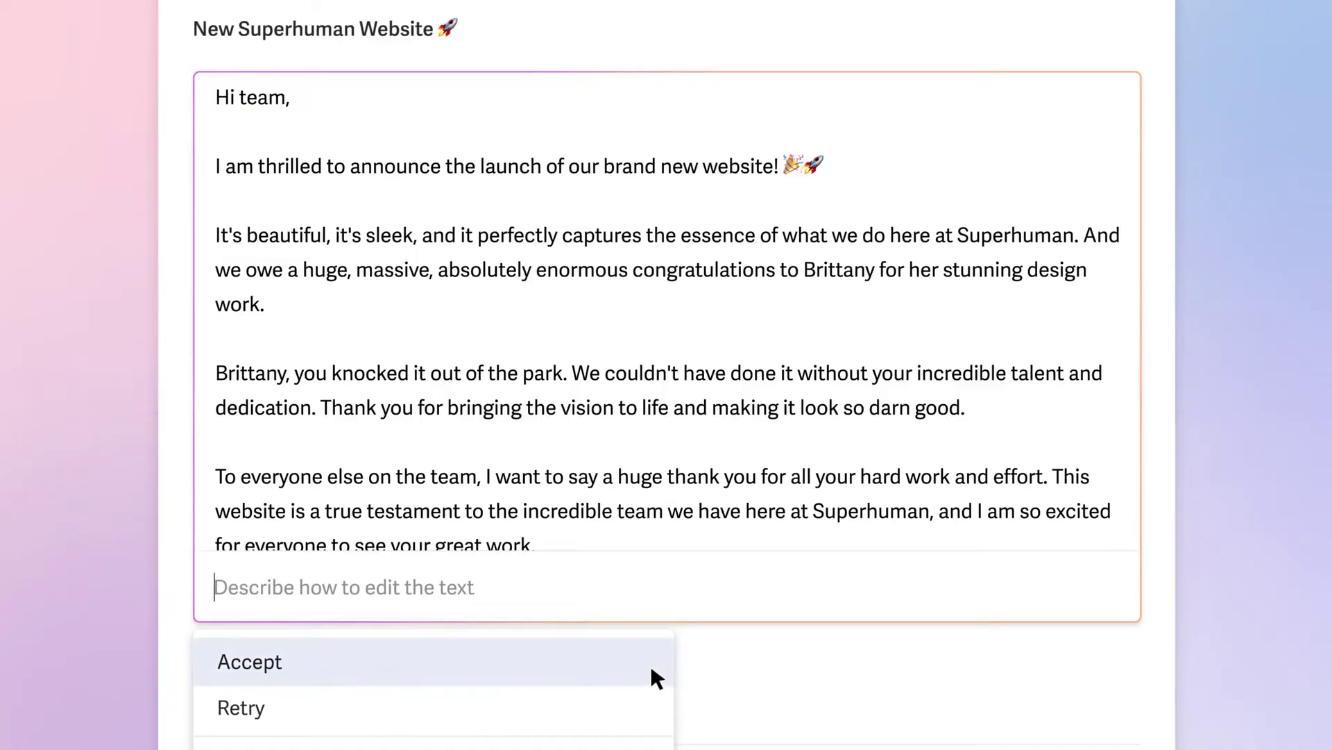
pyautogui.click(650, 663)
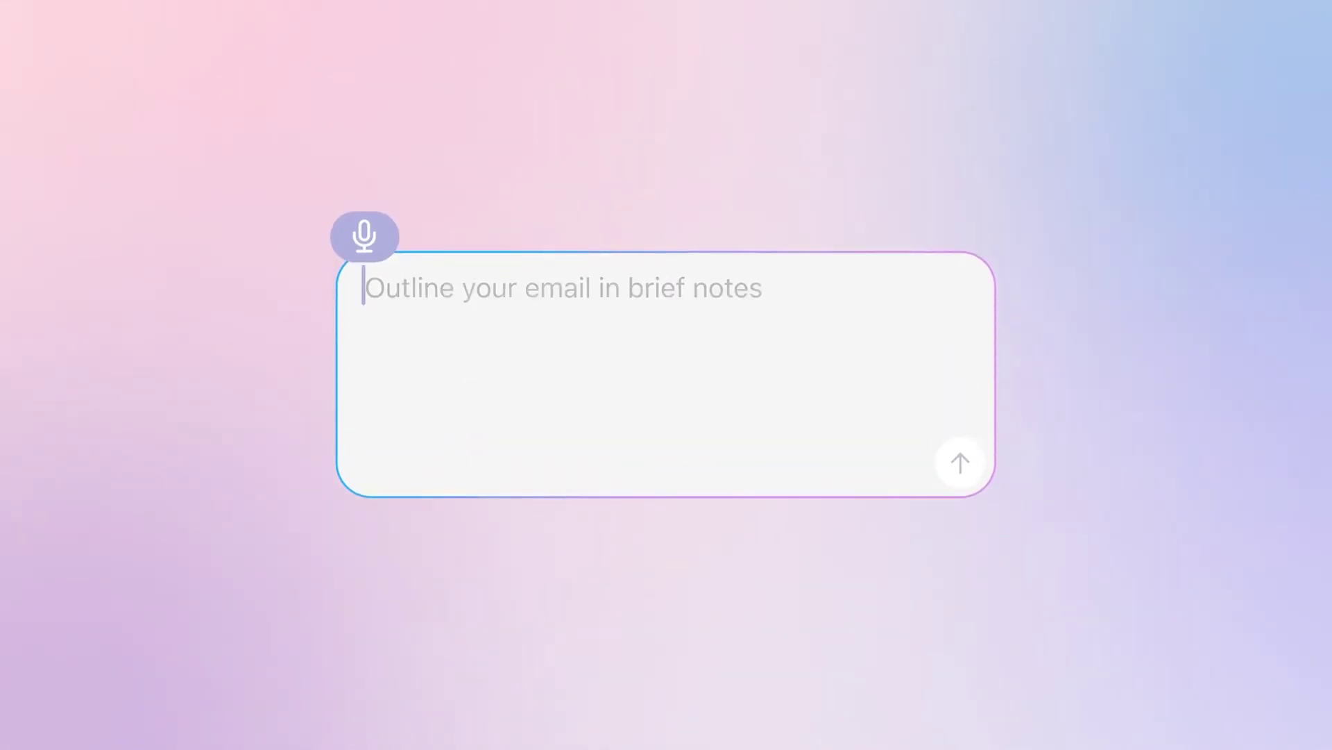
pyautogui.write('Acme will buy Superhuman for')
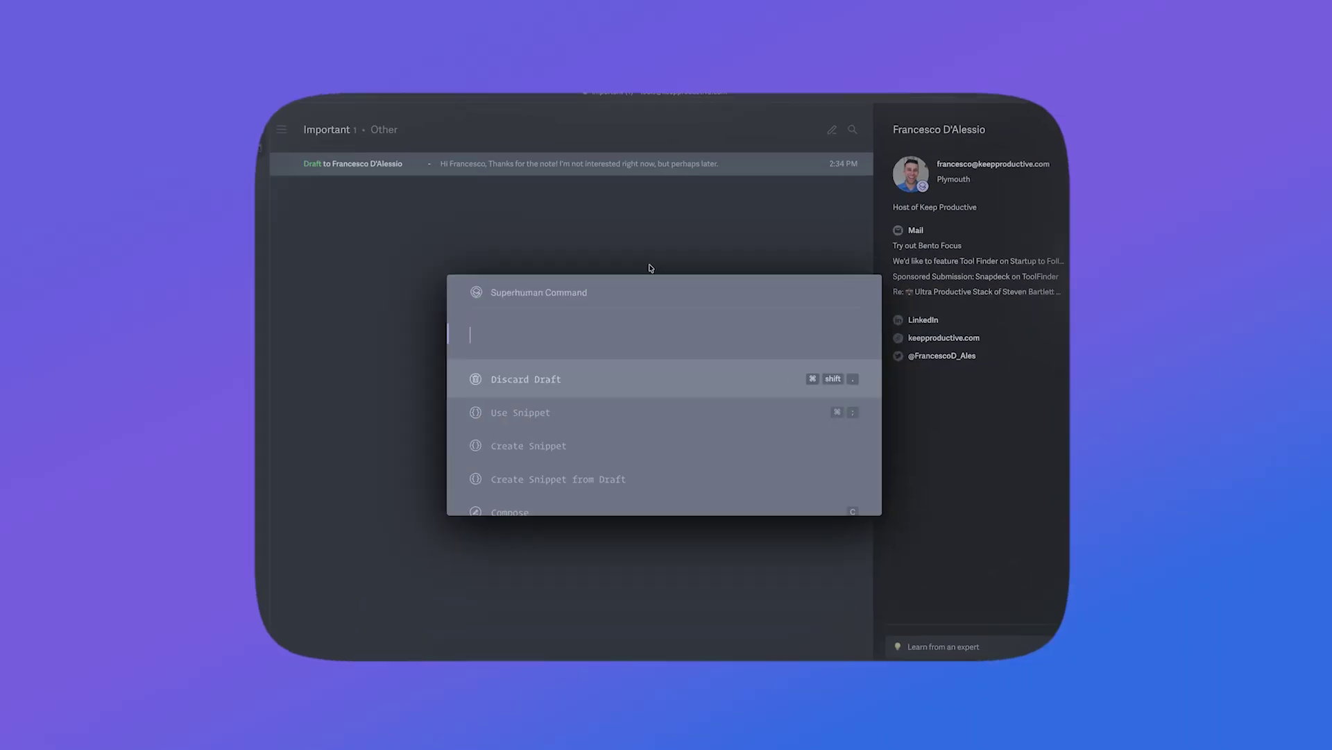
# Step: From the Split Inbox Library, review Calendar and define a Marketing split for the team address's marketing emails
pyautogui.write('split')
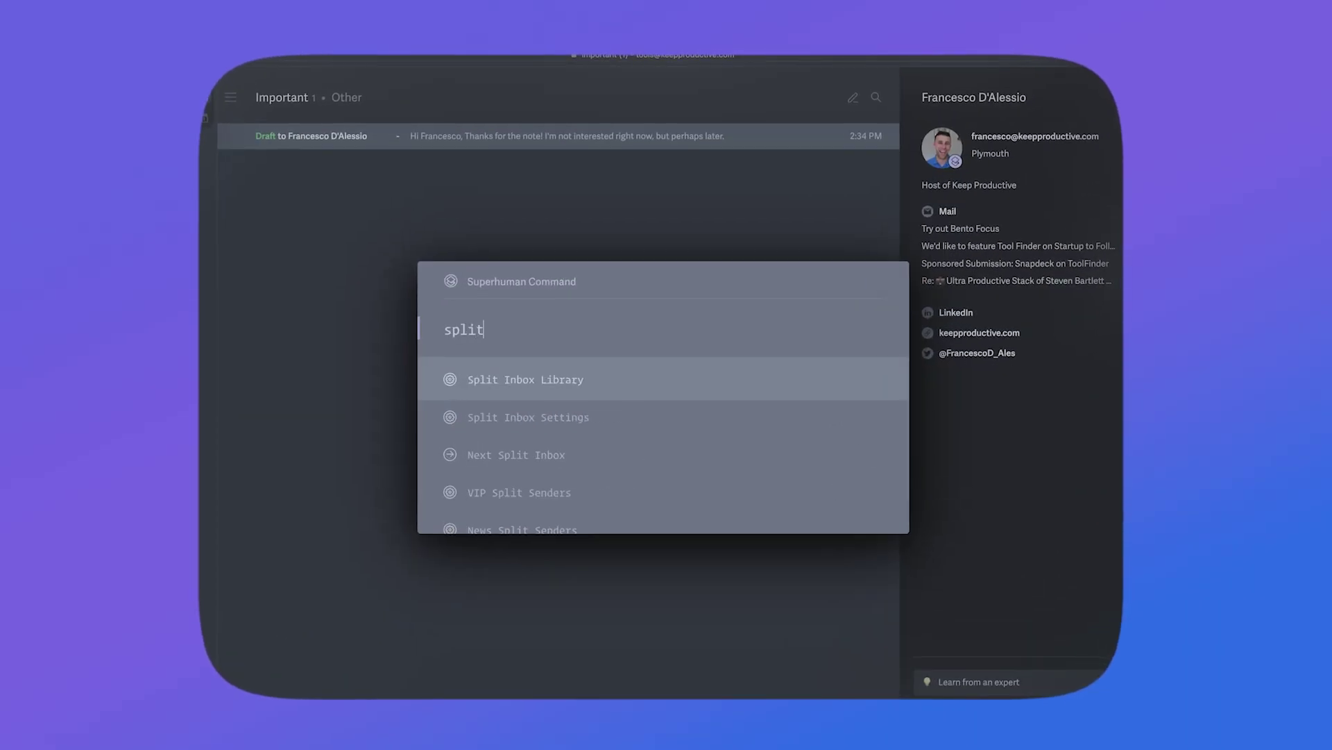
pyautogui.press('Return')
pyautogui.click(531, 281)
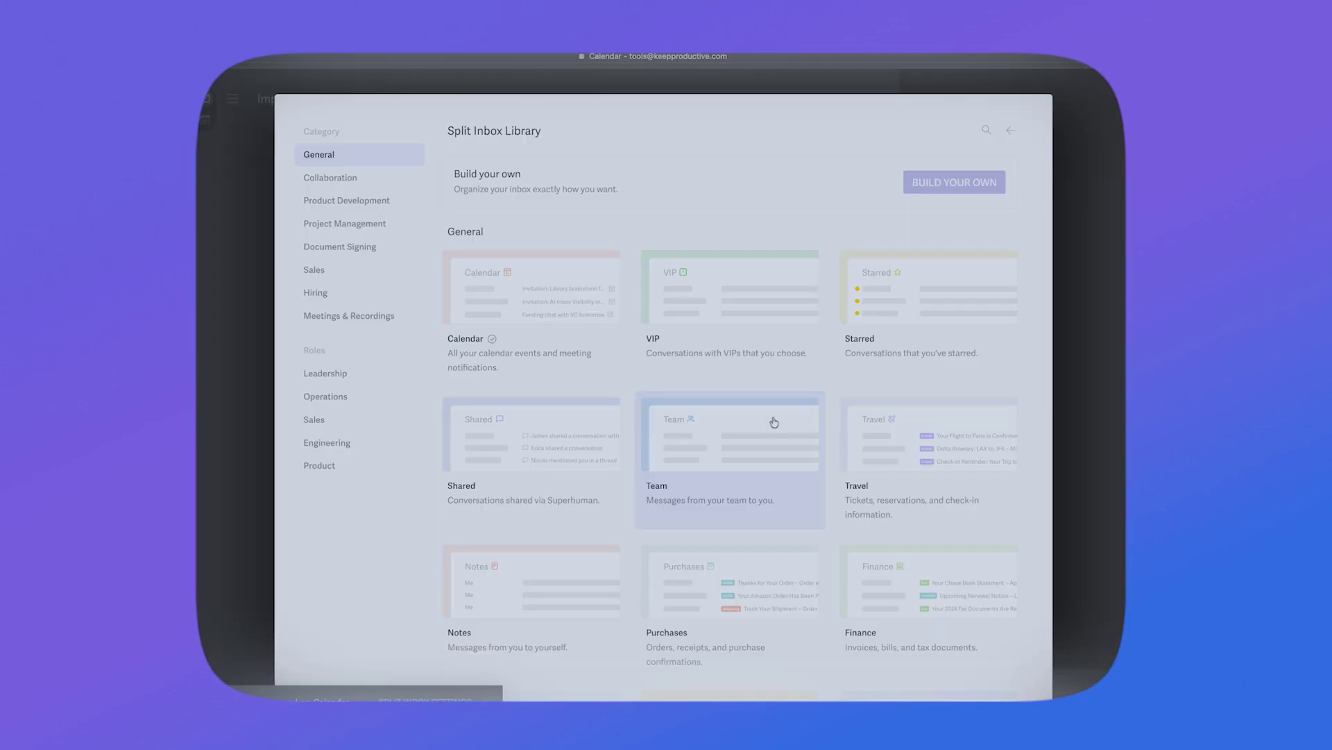
pyautogui.scroll(-3, 763, 451)
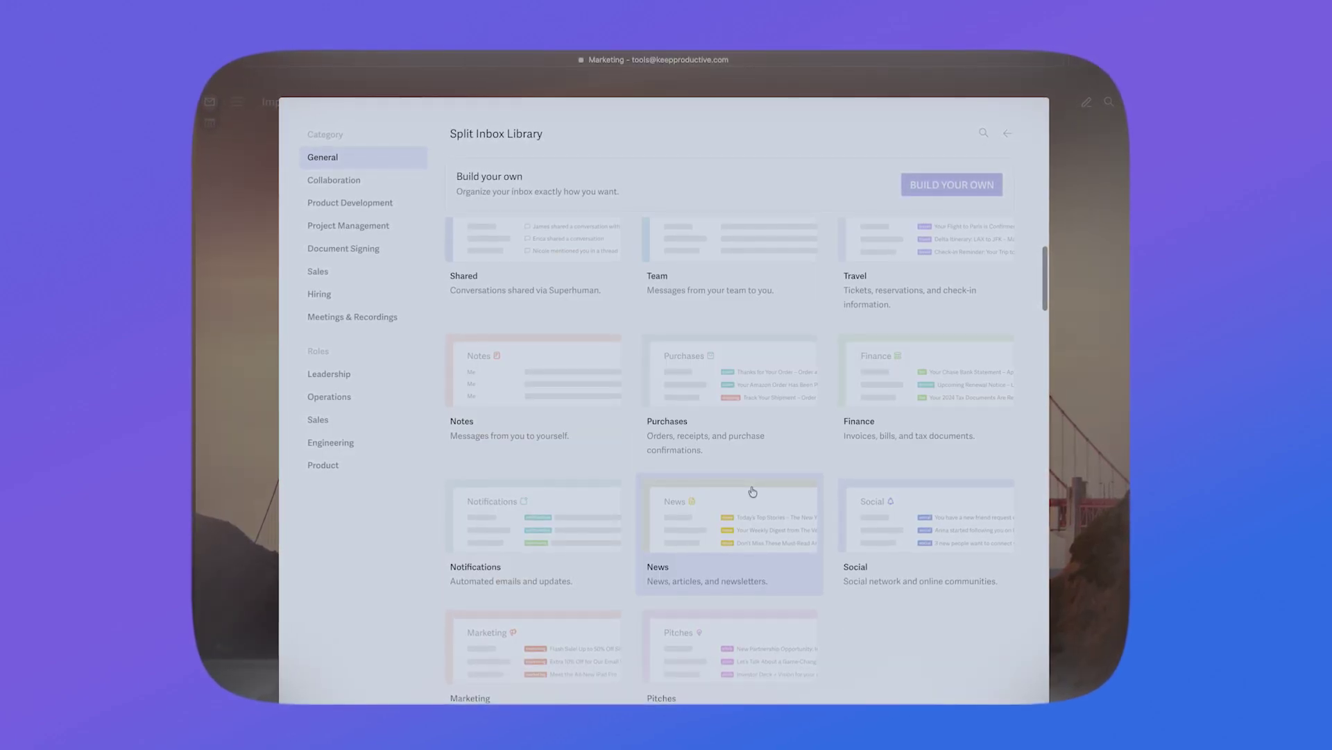
pyautogui.scroll(-1, 753, 491)
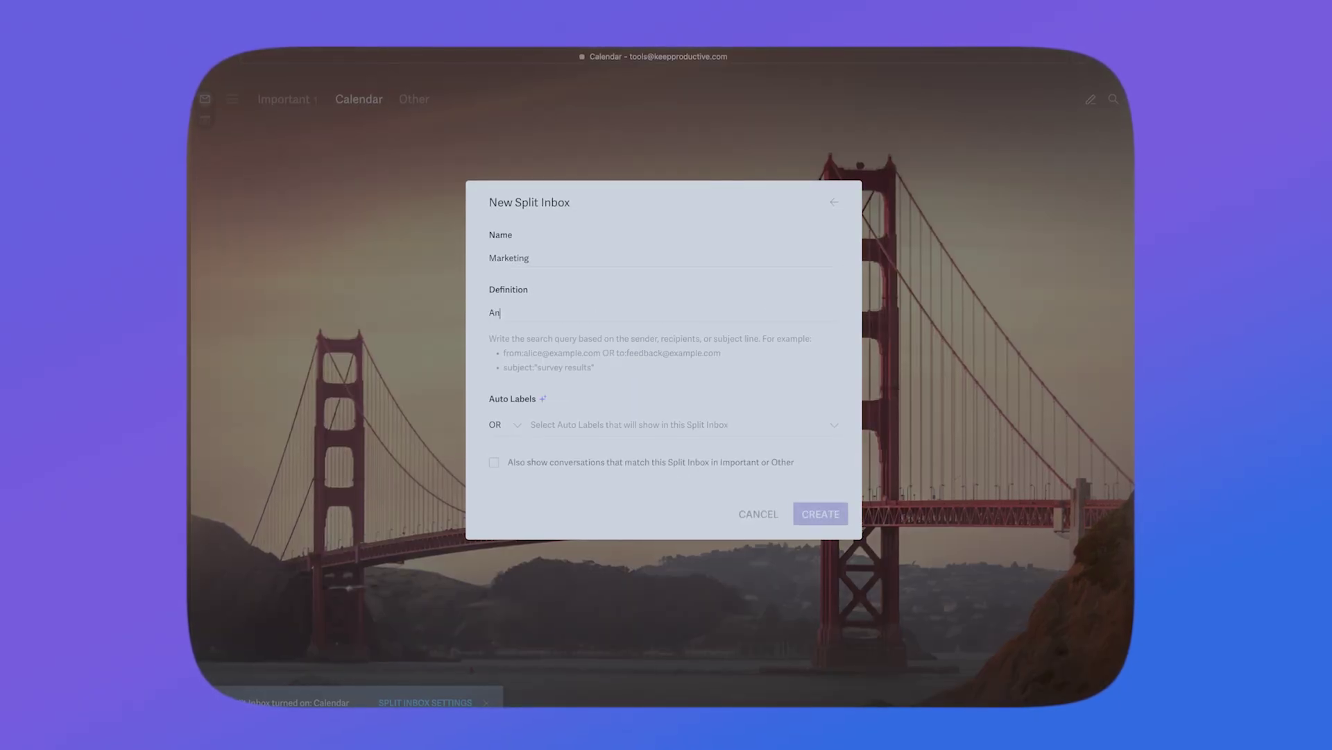
pyautogui.write('y markeitng emails from')
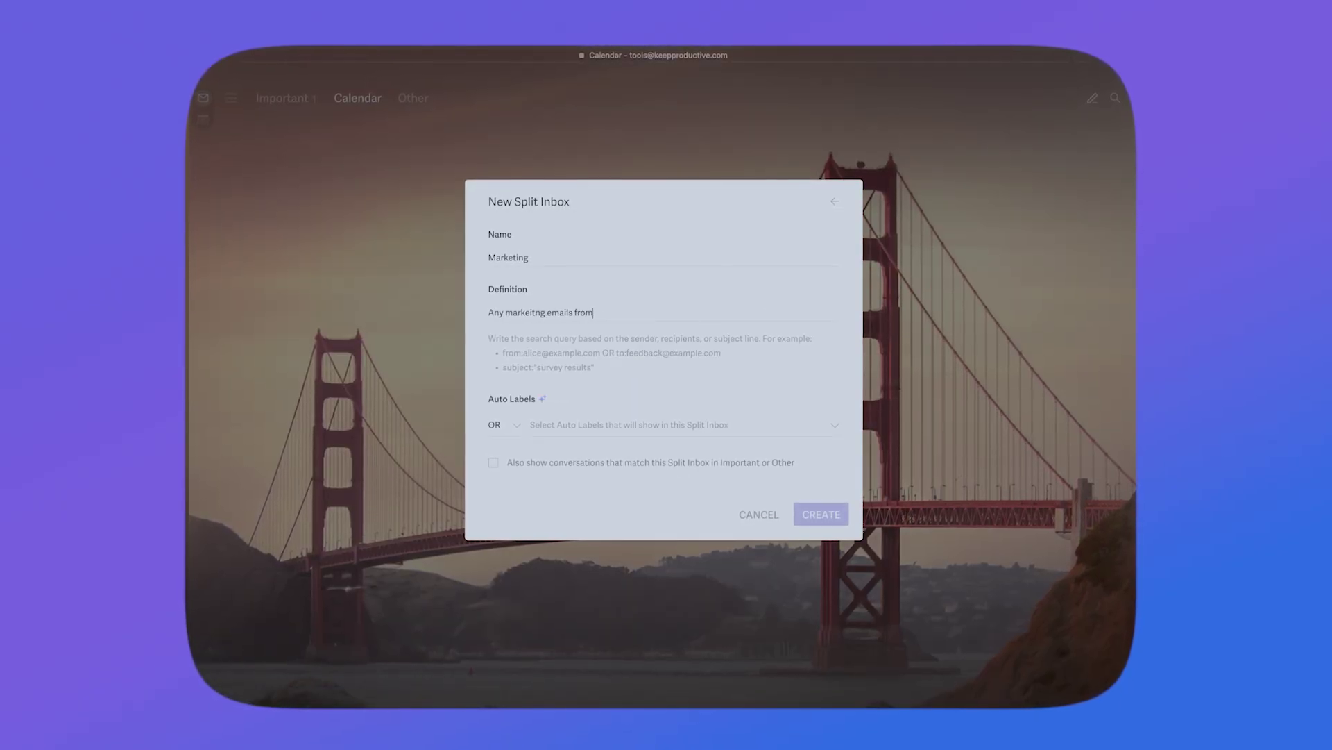
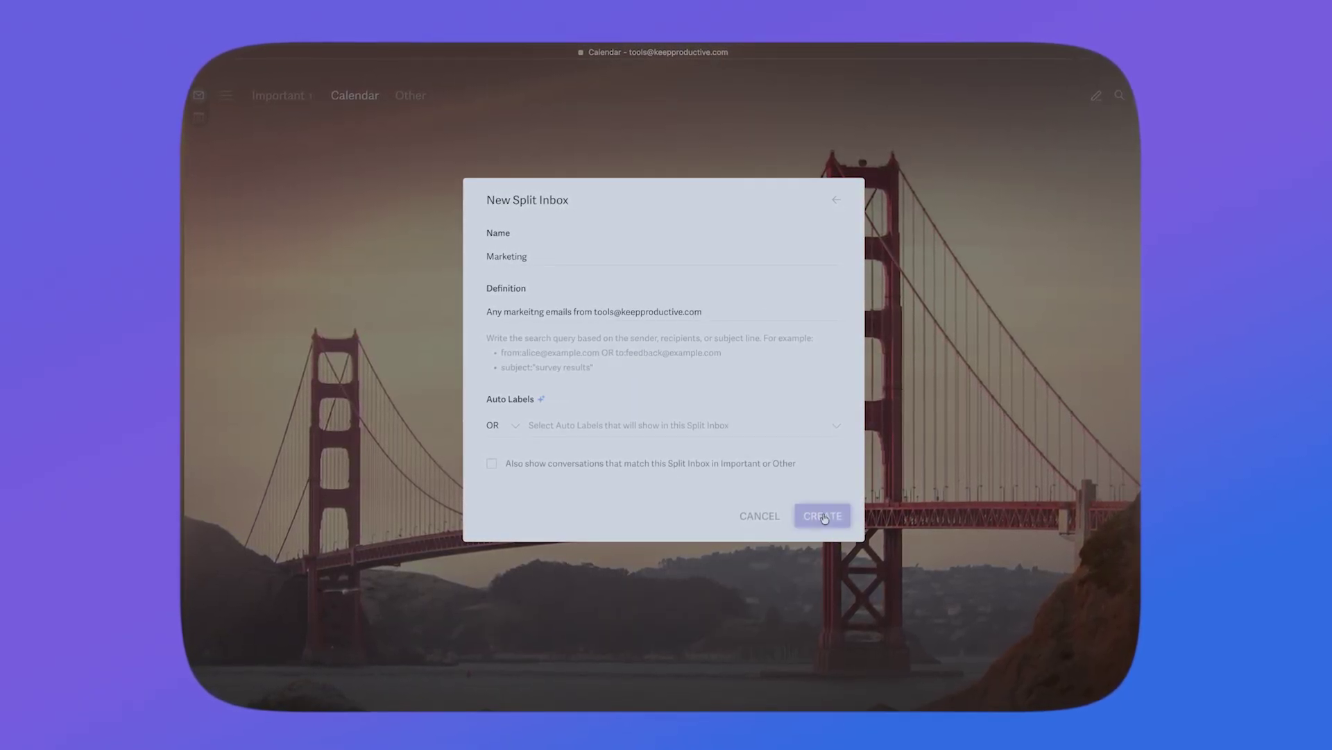
pyautogui.moveTo(487, 312); pyautogui.dragTo(572, 312)
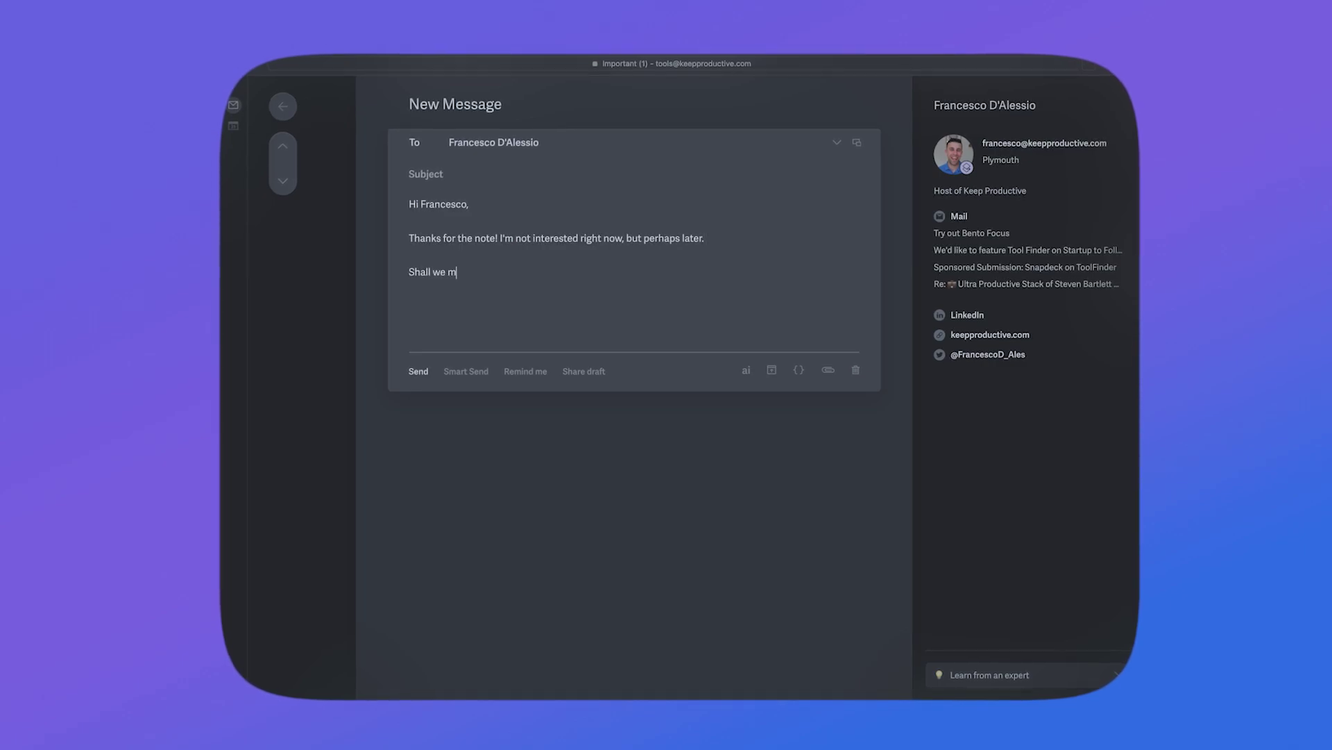
# Step: Finish 'Shall we meet friday?' and save a Friday 10 October 4:45–8:30 PM event titled Calendar
pyautogui.write('iday?')
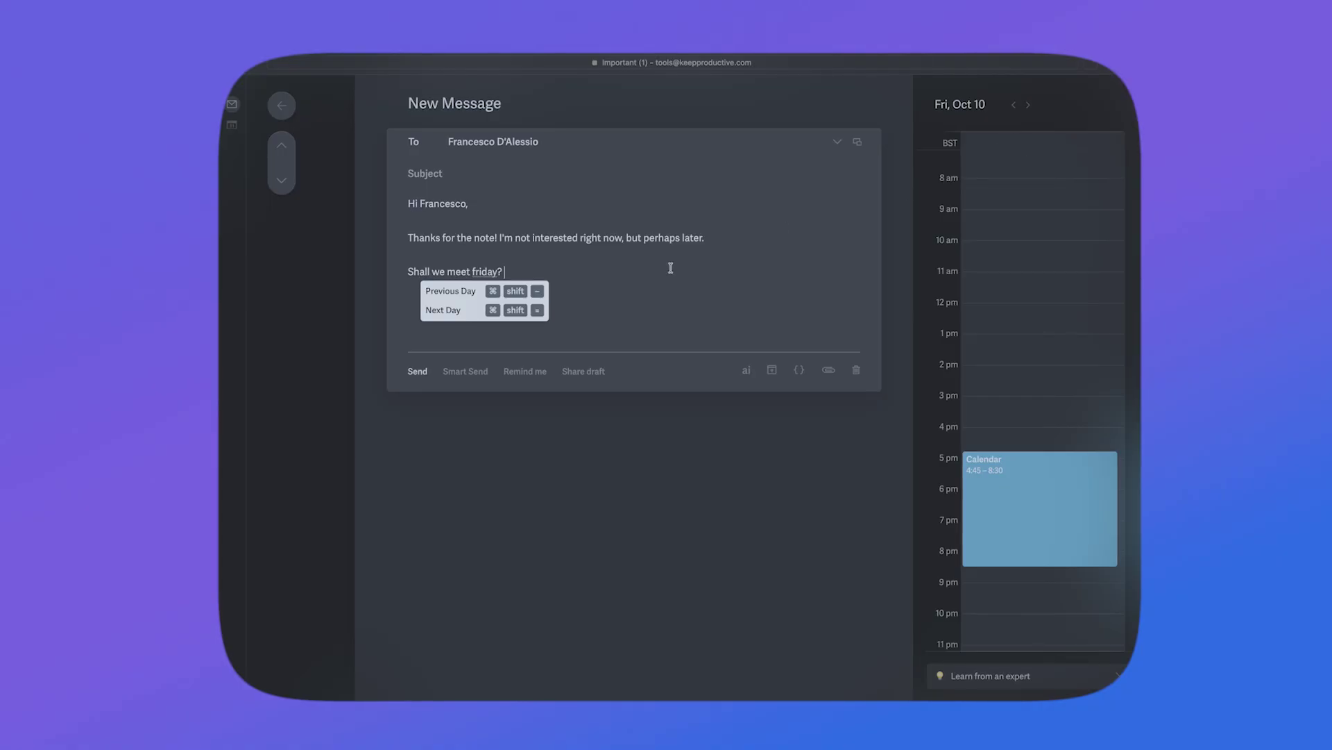
pyautogui.write('Cale')
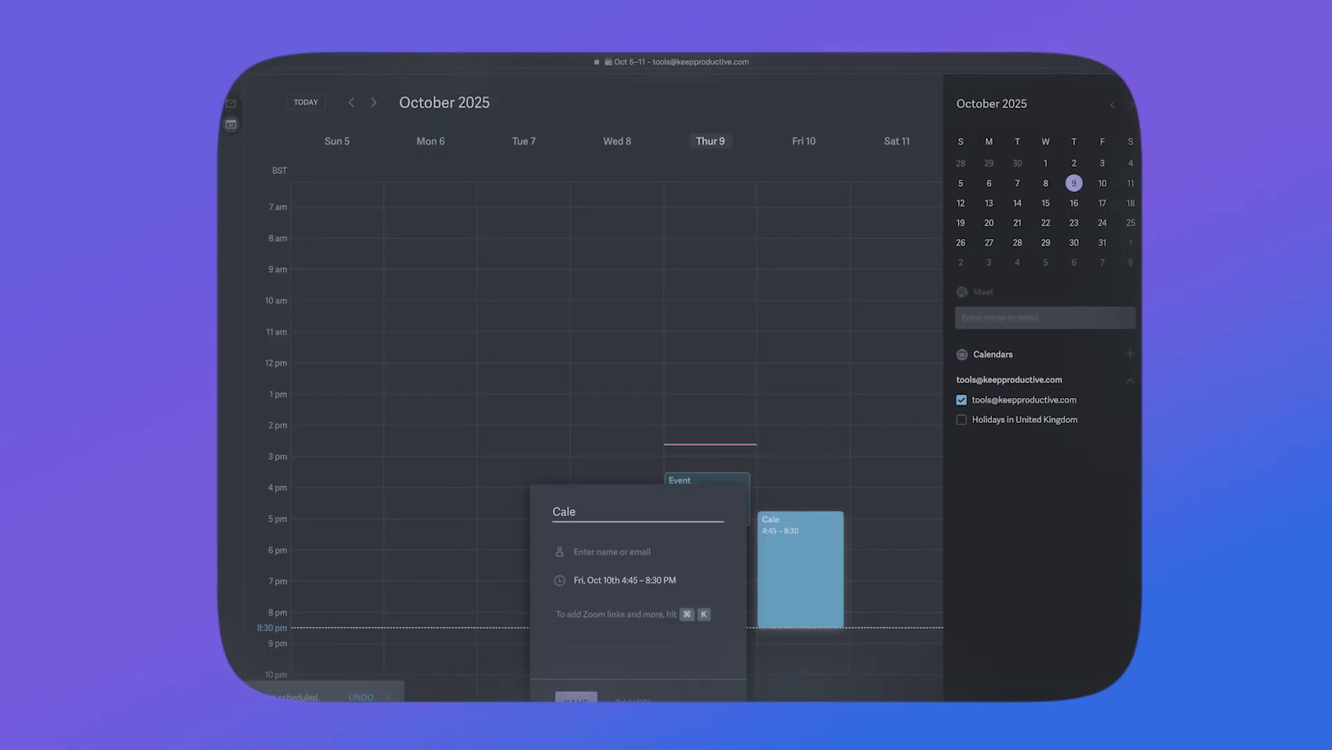
pyautogui.write('ndar')
pyautogui.press('Return')
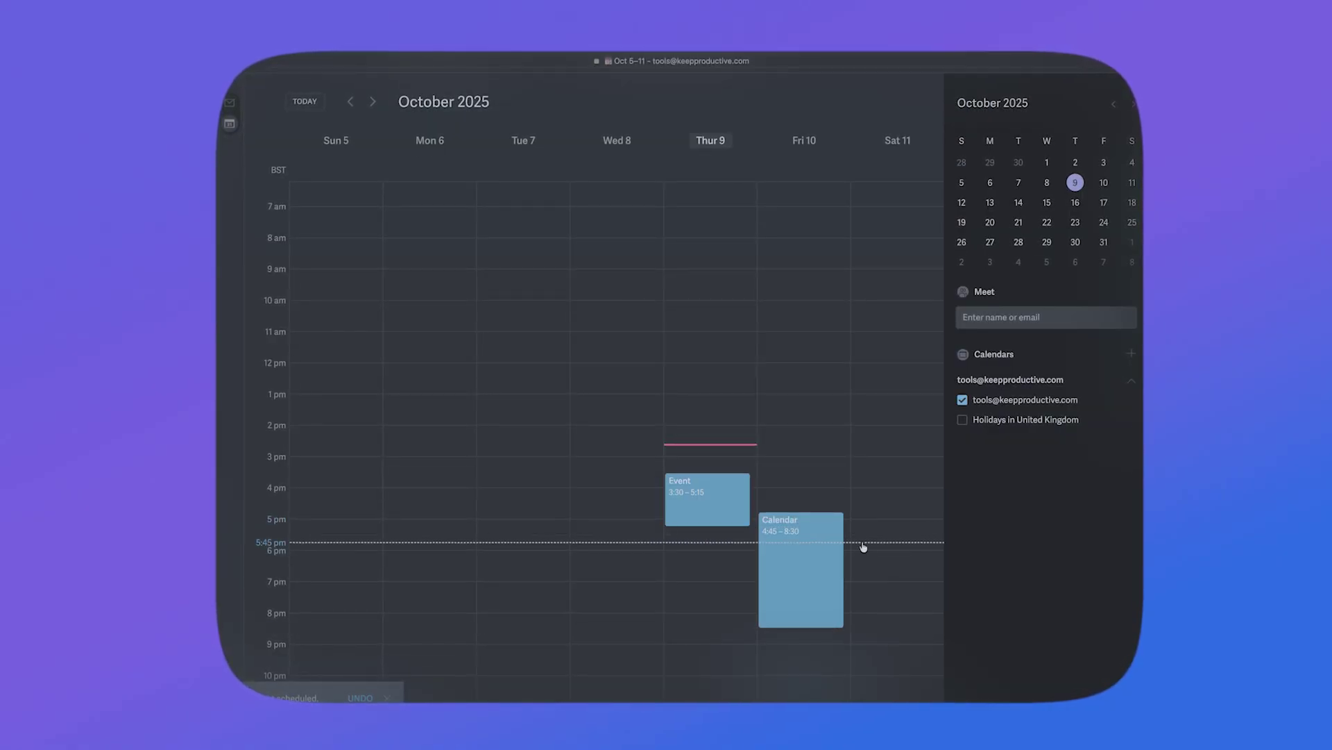
pyautogui.moveTo(845, 546)
pyautogui.click(738, 519)
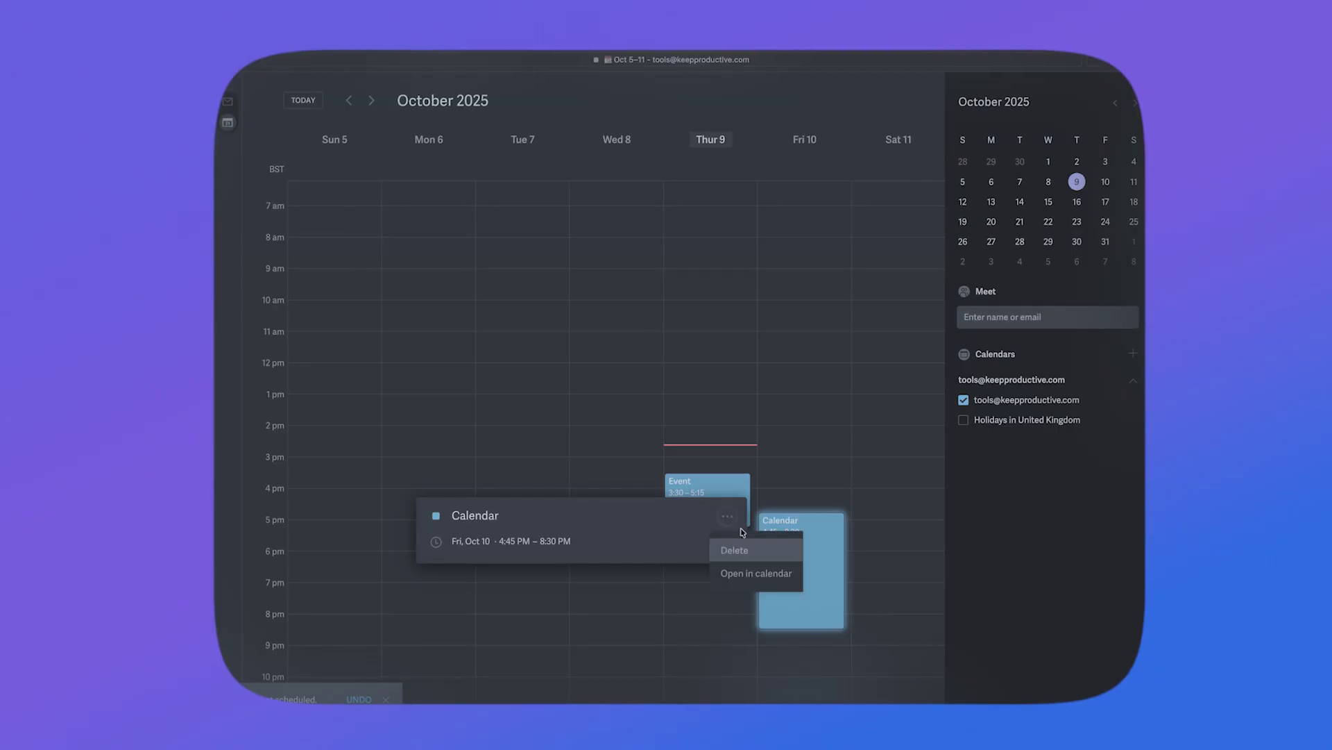
pyautogui.click(780, 574)
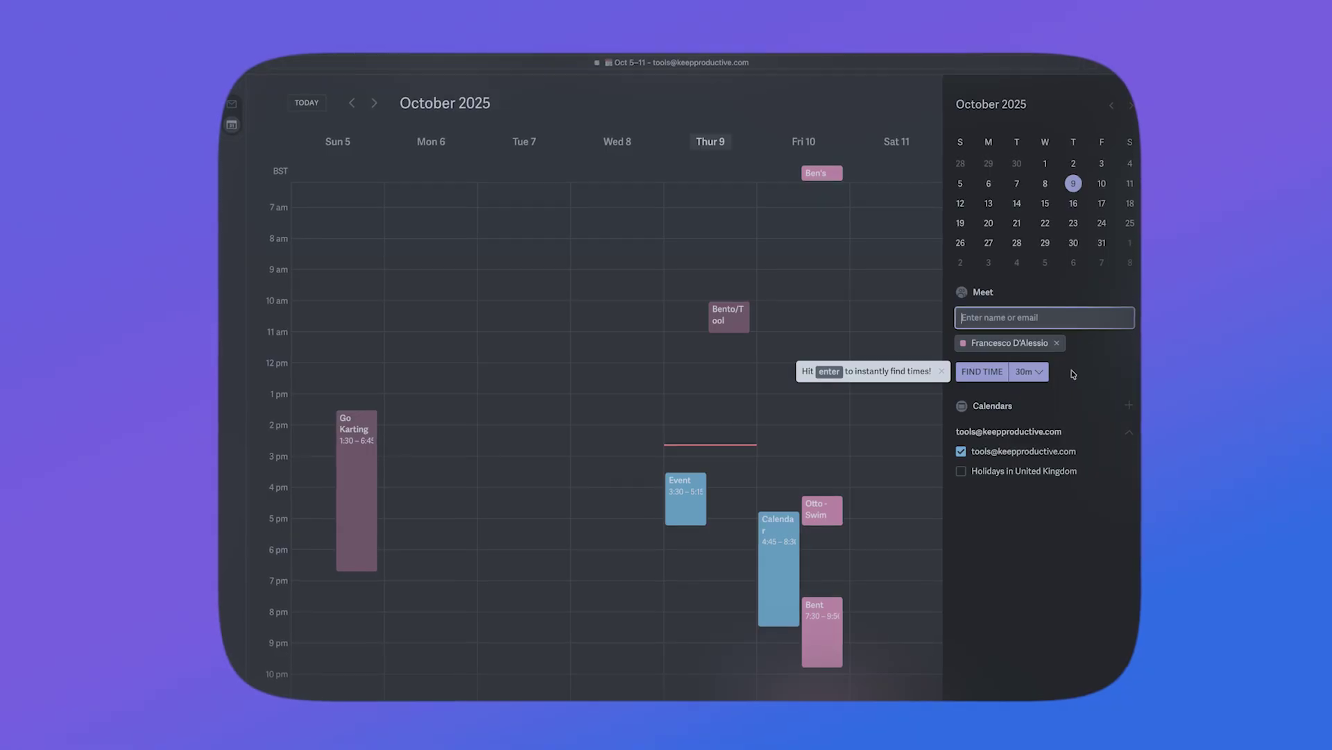
# Step: Find free meeting slots with the contact, trying 15 minutes before settling on 30 minutes
pyautogui.click(1028, 371)
pyautogui.click(1024, 402)
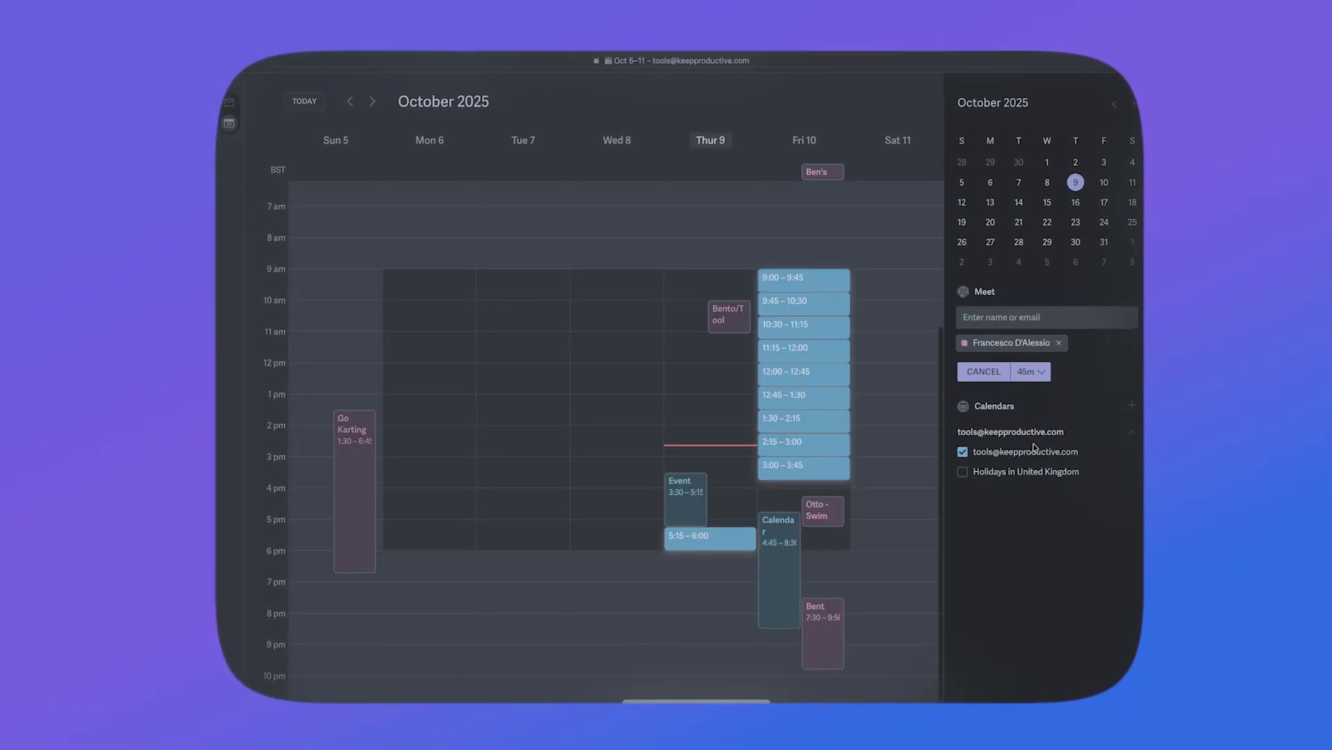
pyautogui.click(1032, 371)
pyautogui.click(1025, 402)
pyautogui.click(1032, 372)
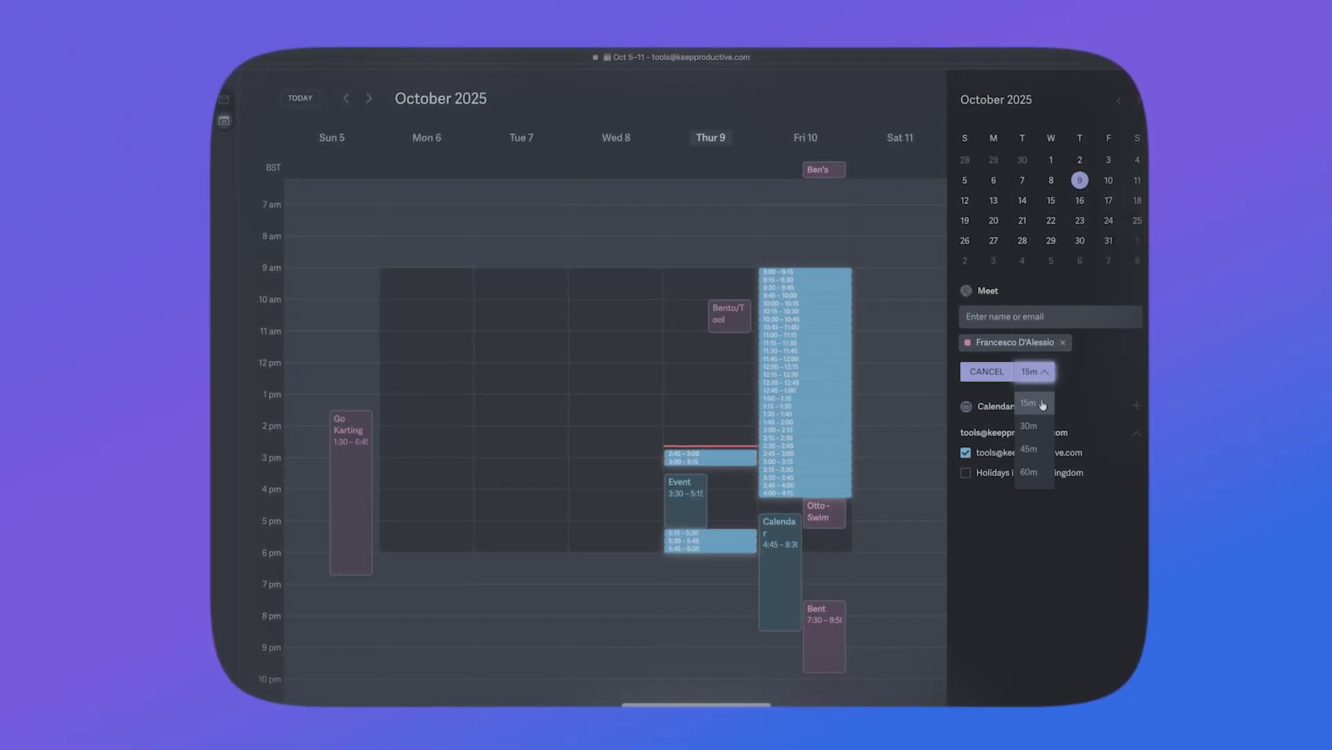
pyautogui.click(1026, 418)
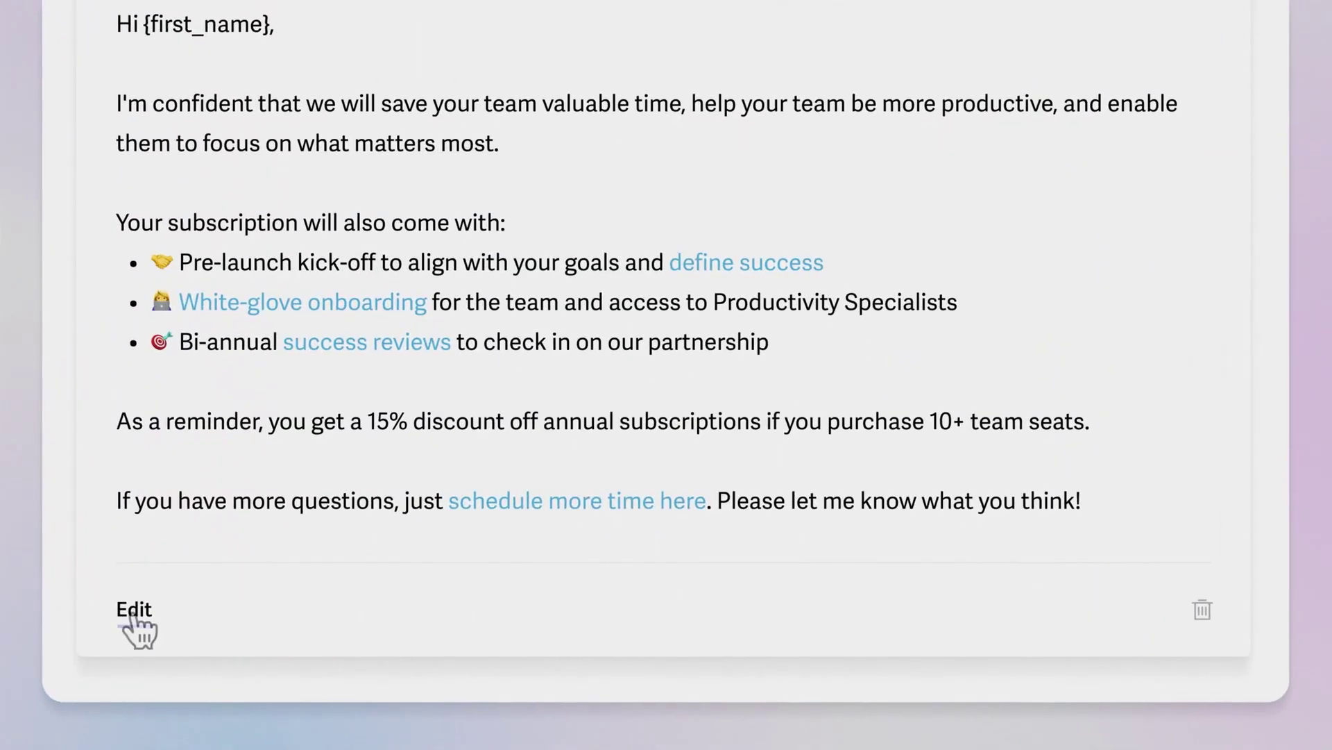
# Step: Open the {first_name} subscription-offer snippet in edit mode
pyautogui.click(138, 627)
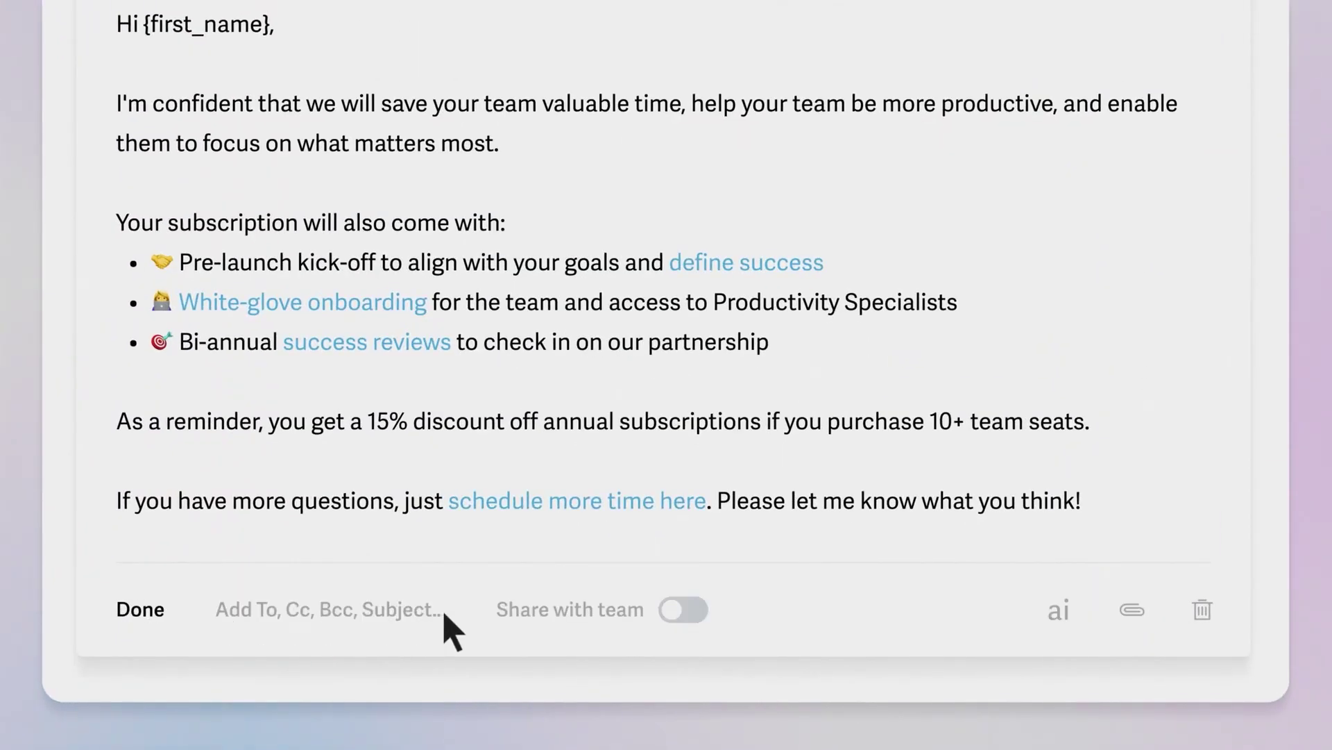